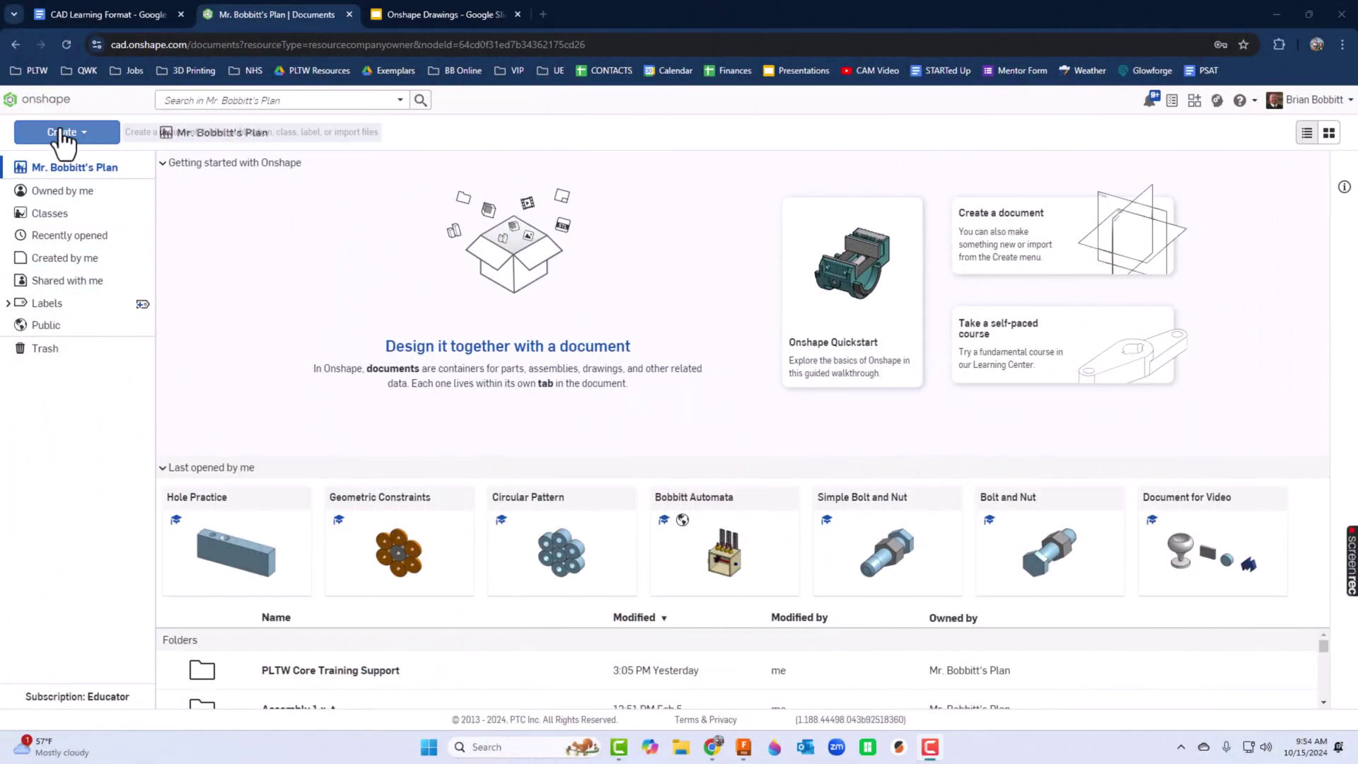
Create a new document named "L Piece"
click(61, 132)
click(61, 158)
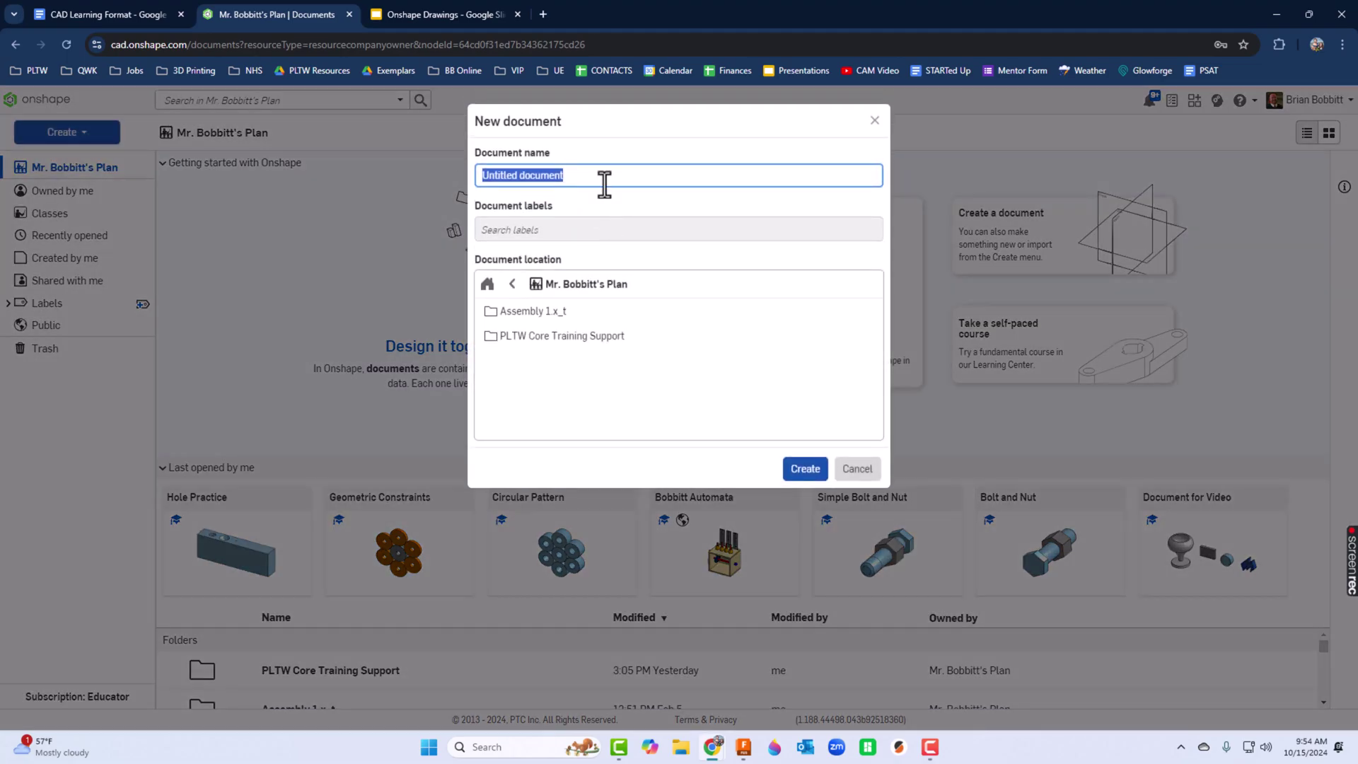
text(L Piece)
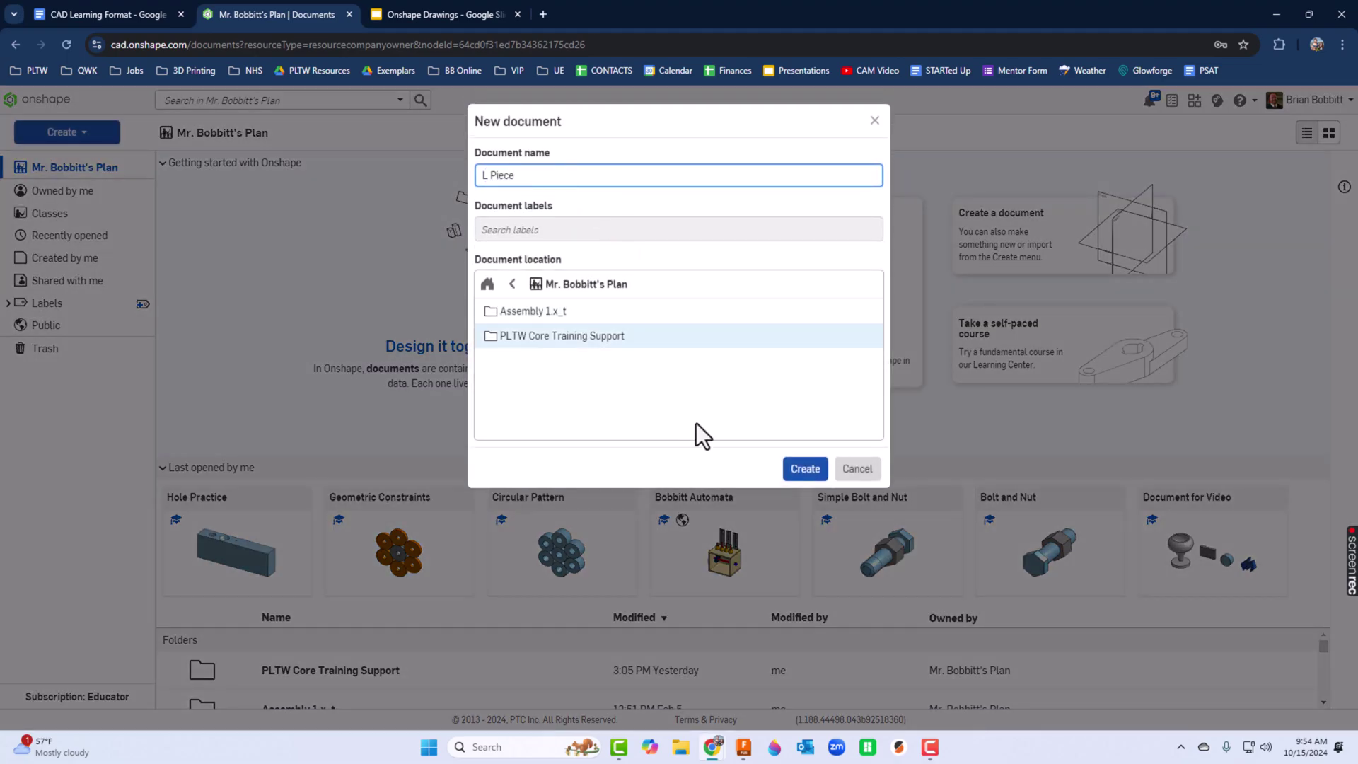
click(804, 469)
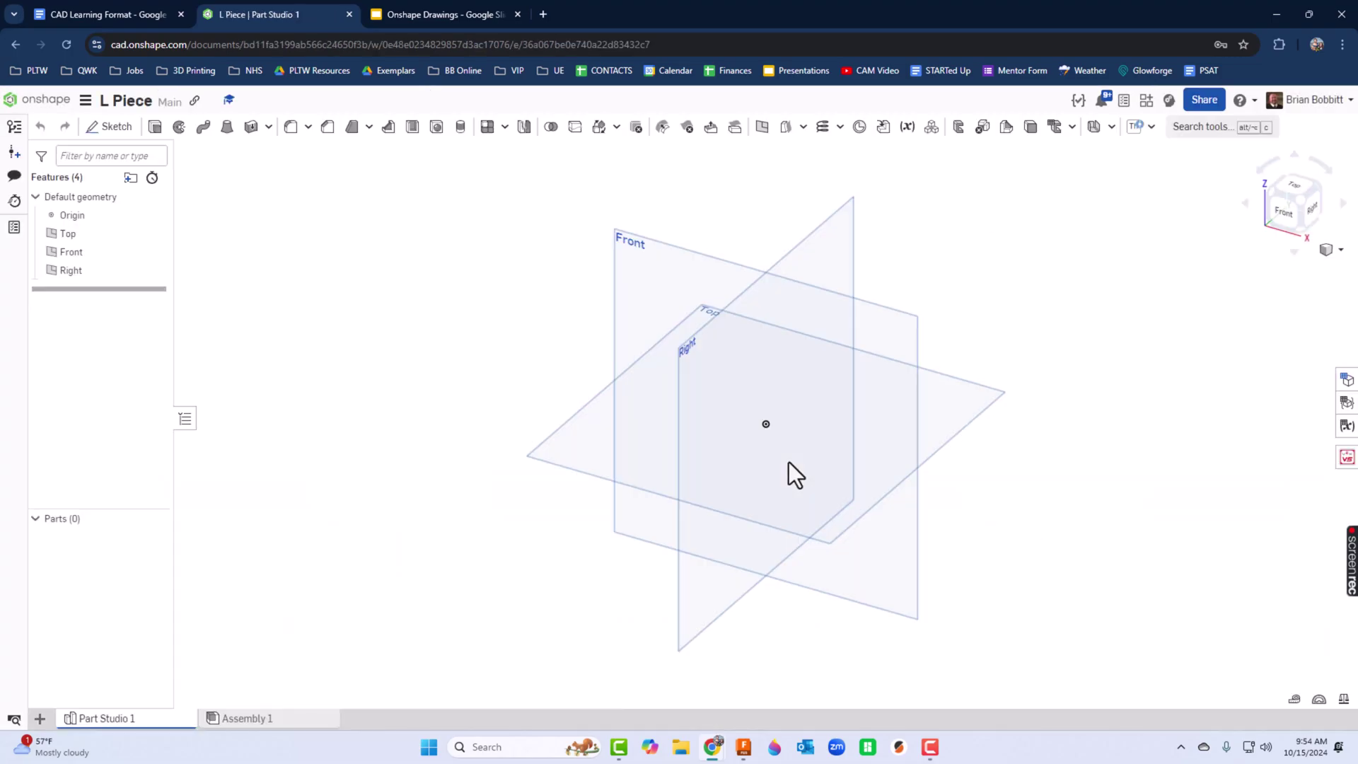
Check the dimensioned reference drawing in the Google Slides deck and start a sketch on the Front plane in Onshape
click(430, 17)
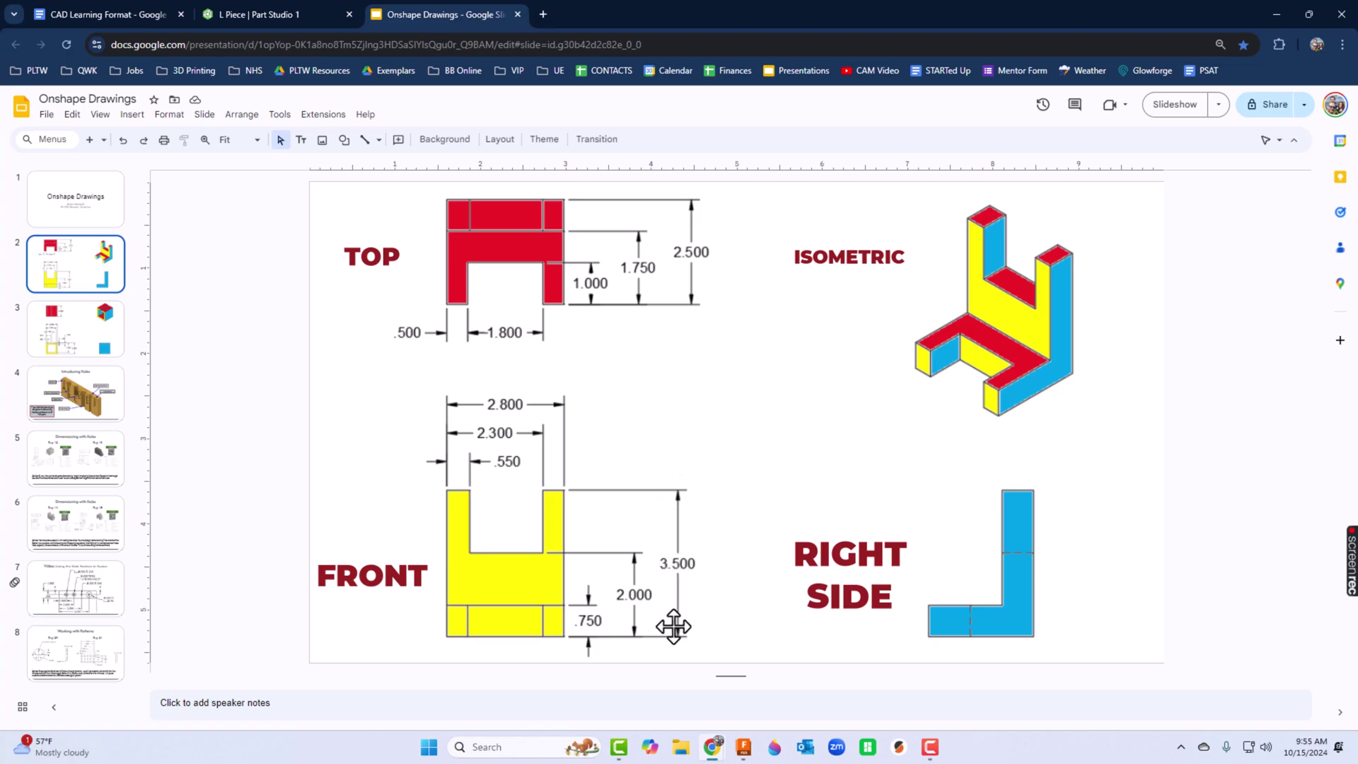
click(284, 14)
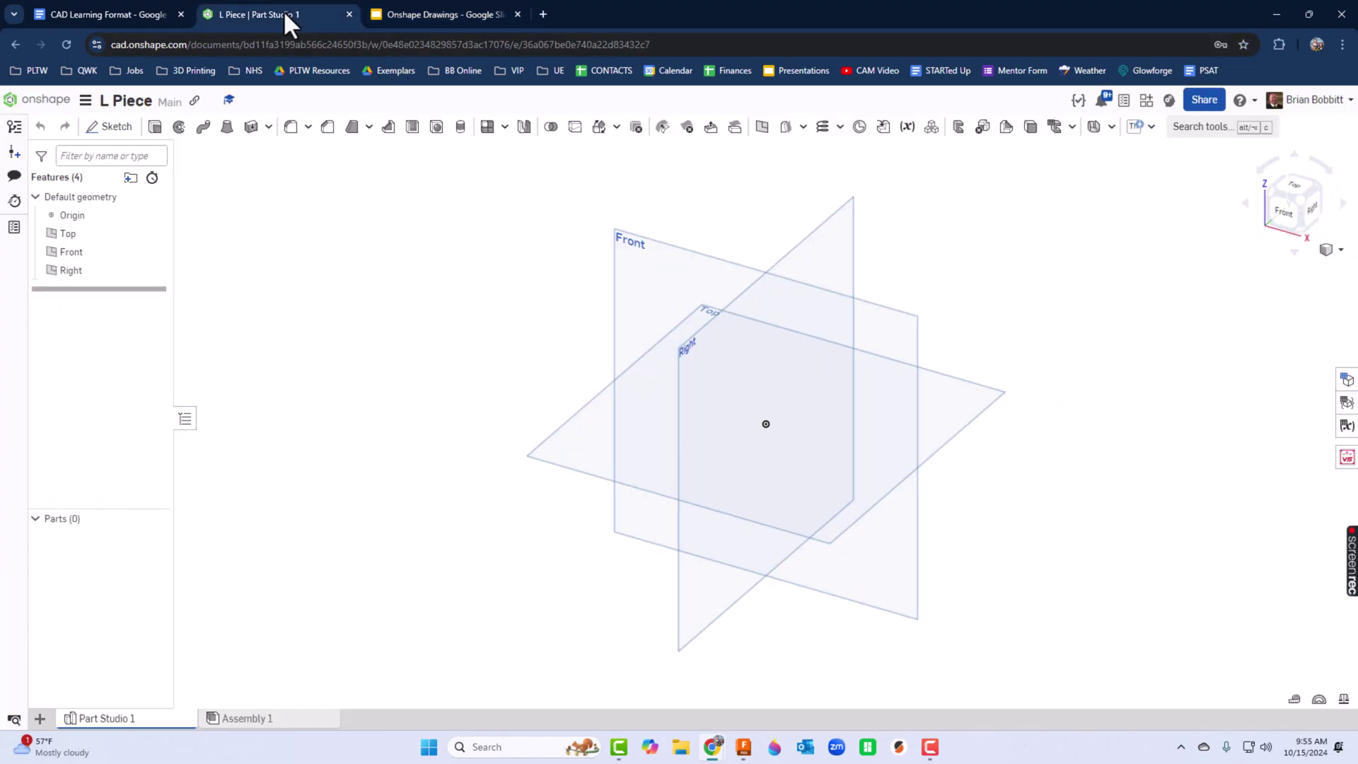
click(100, 130)
click(642, 249)
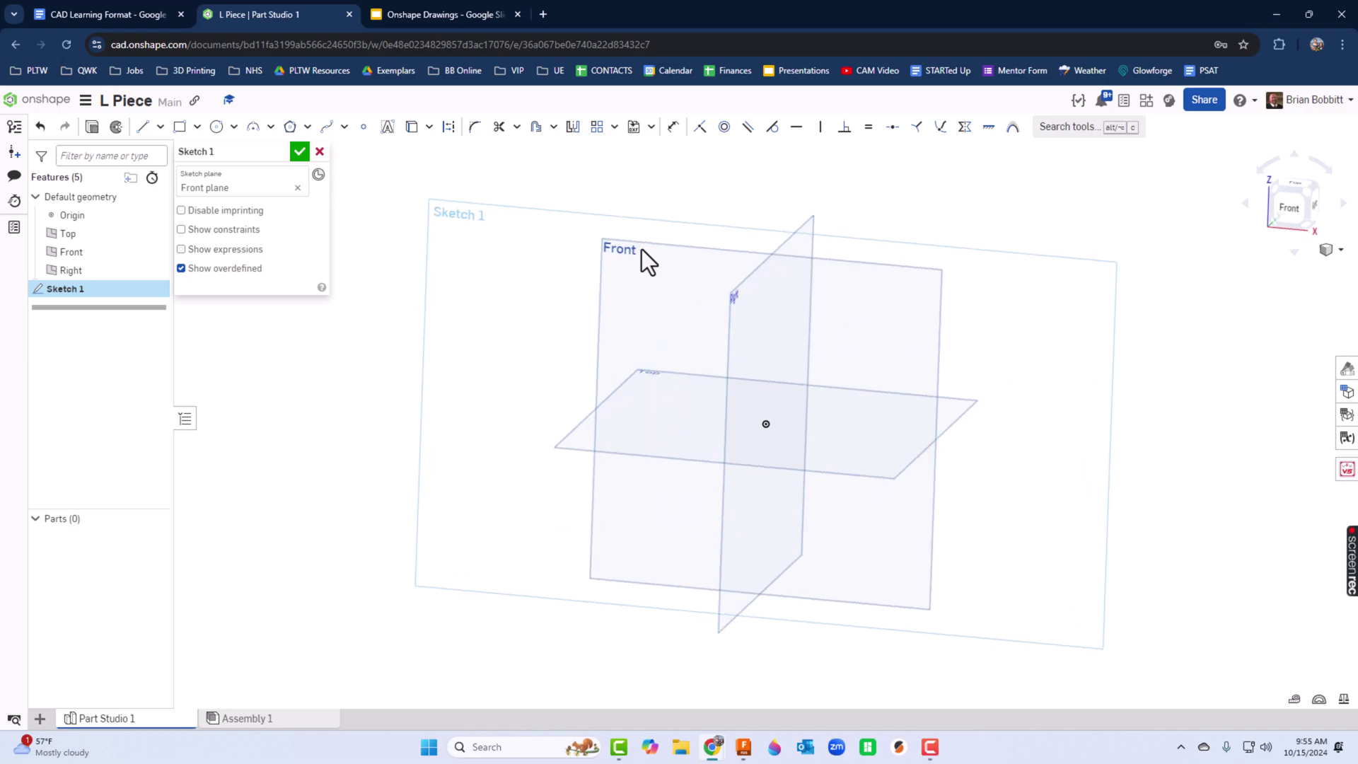
Draw a corner rectangle extending up and right from the origin, about 3.92 in wide and 4.17 in high
key(r)
click(771, 424)
key(Escape)
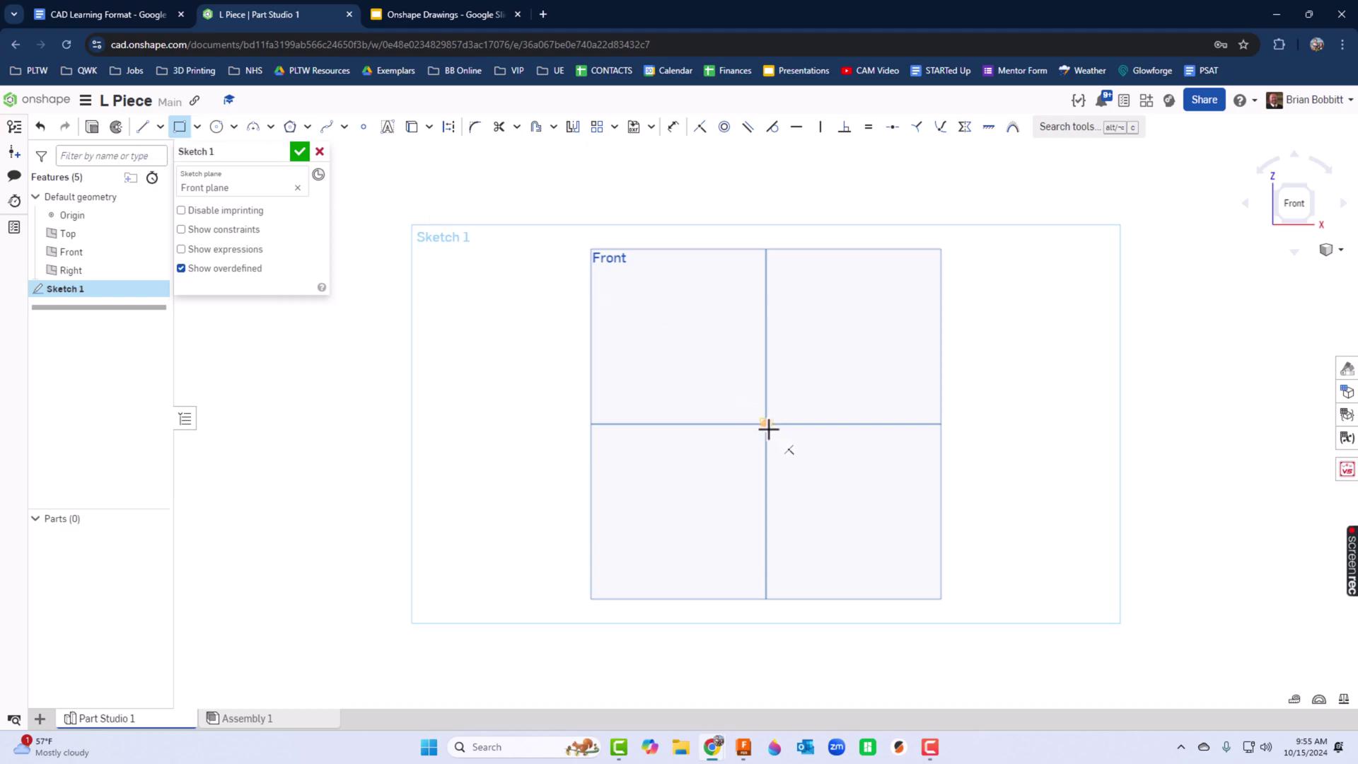
click(766, 424)
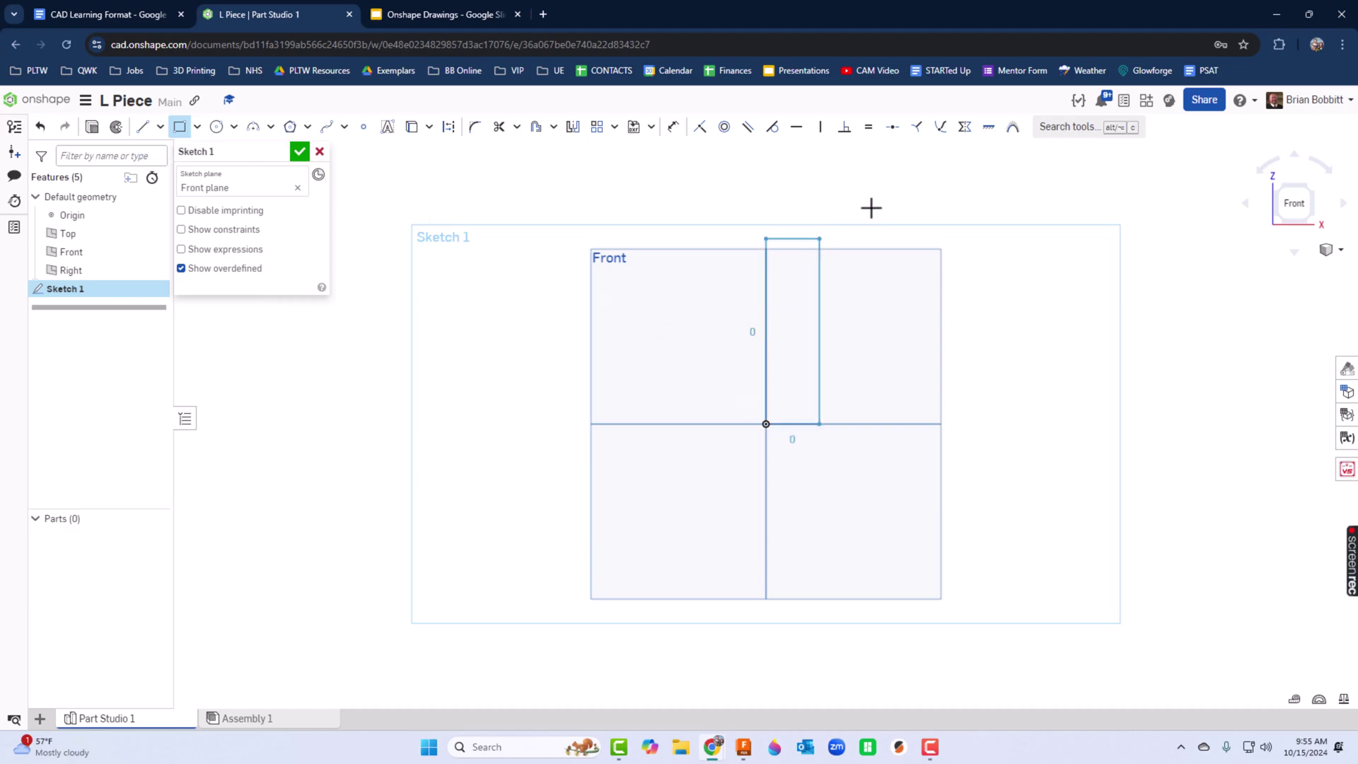
click(995, 181)
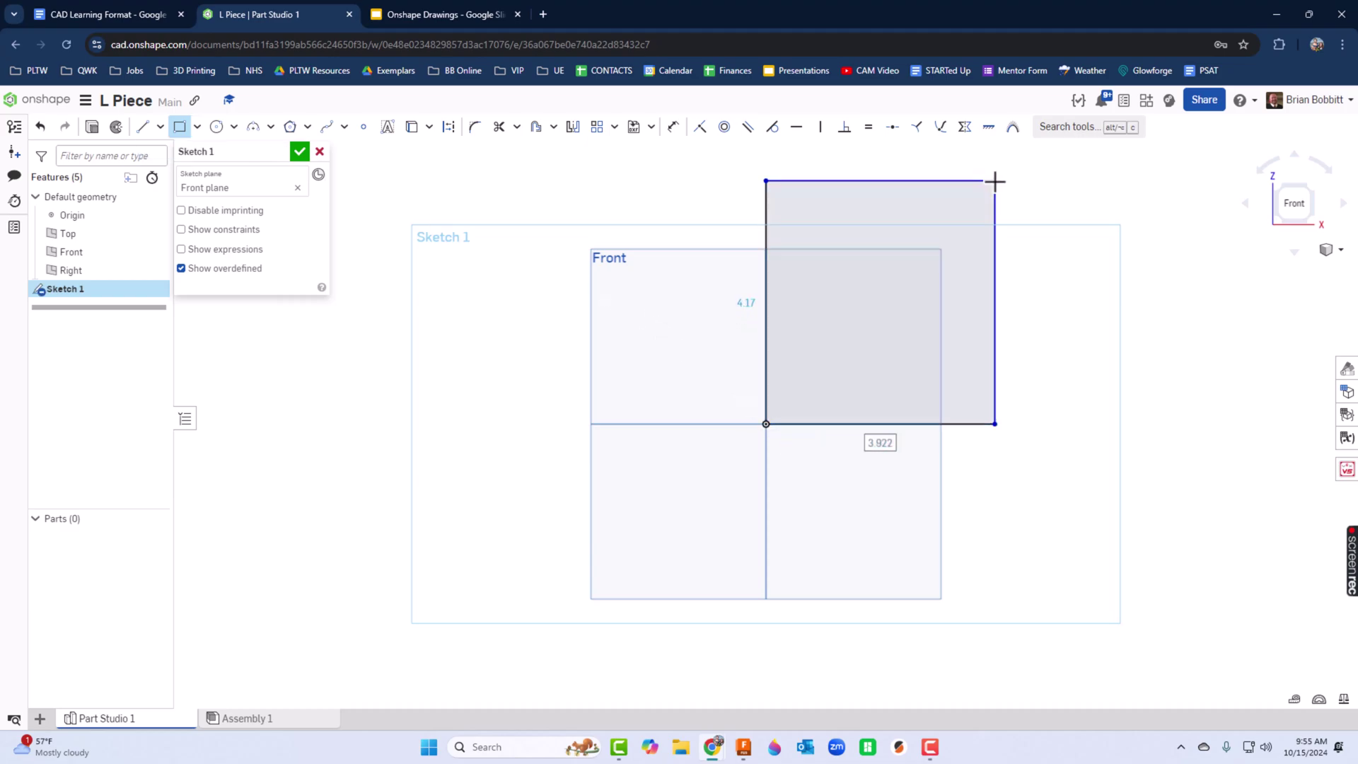
Set the rectangle's width to 2.8 in and its height to 3.5 in, checking the height against the reference drawing
click(914, 442)
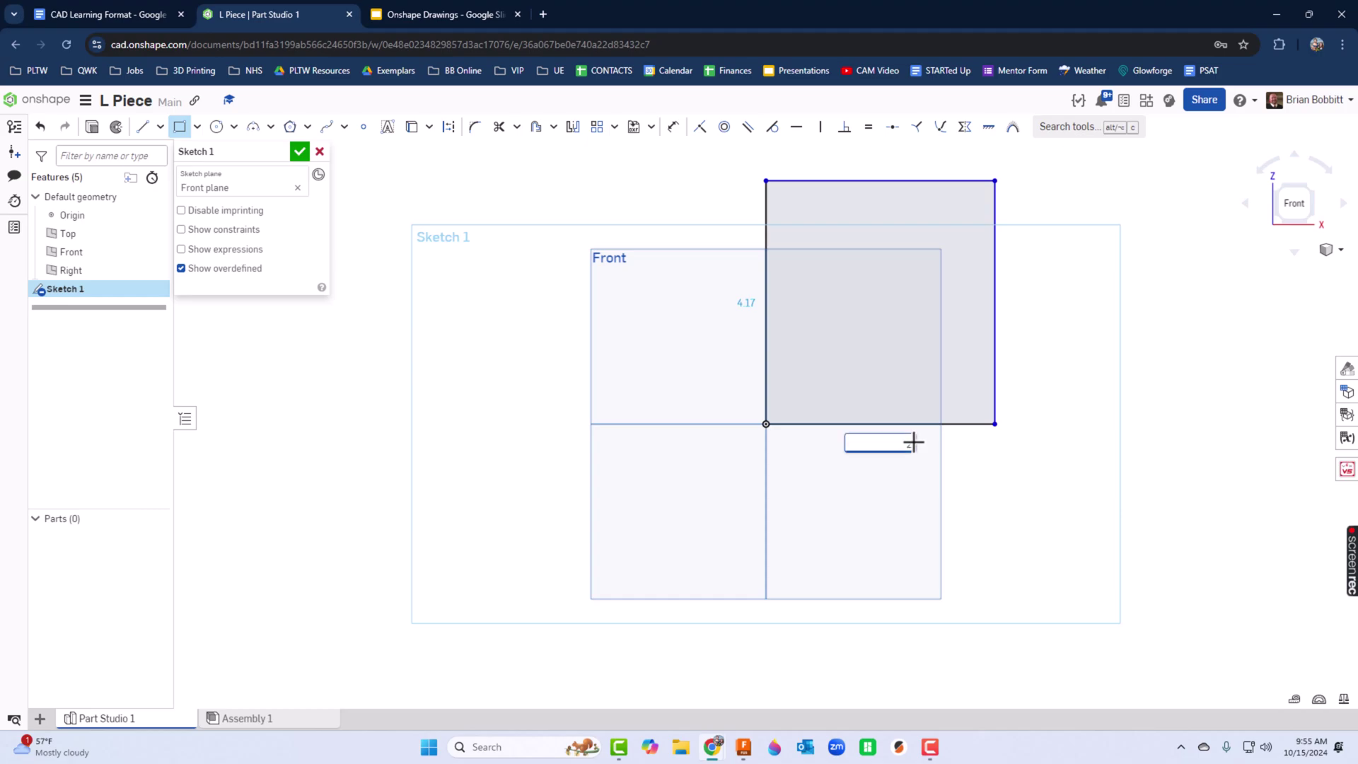
text(2.8)
key(Return)
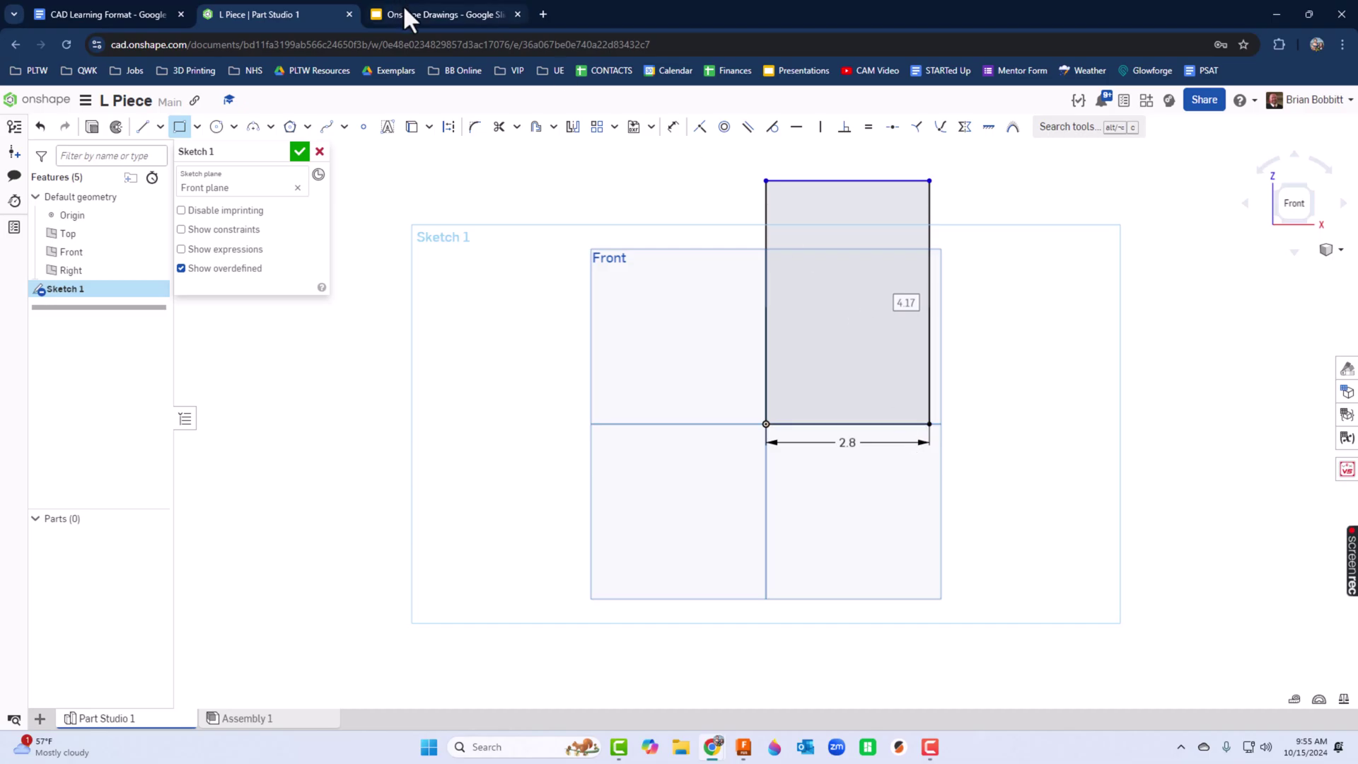
click(406, 10)
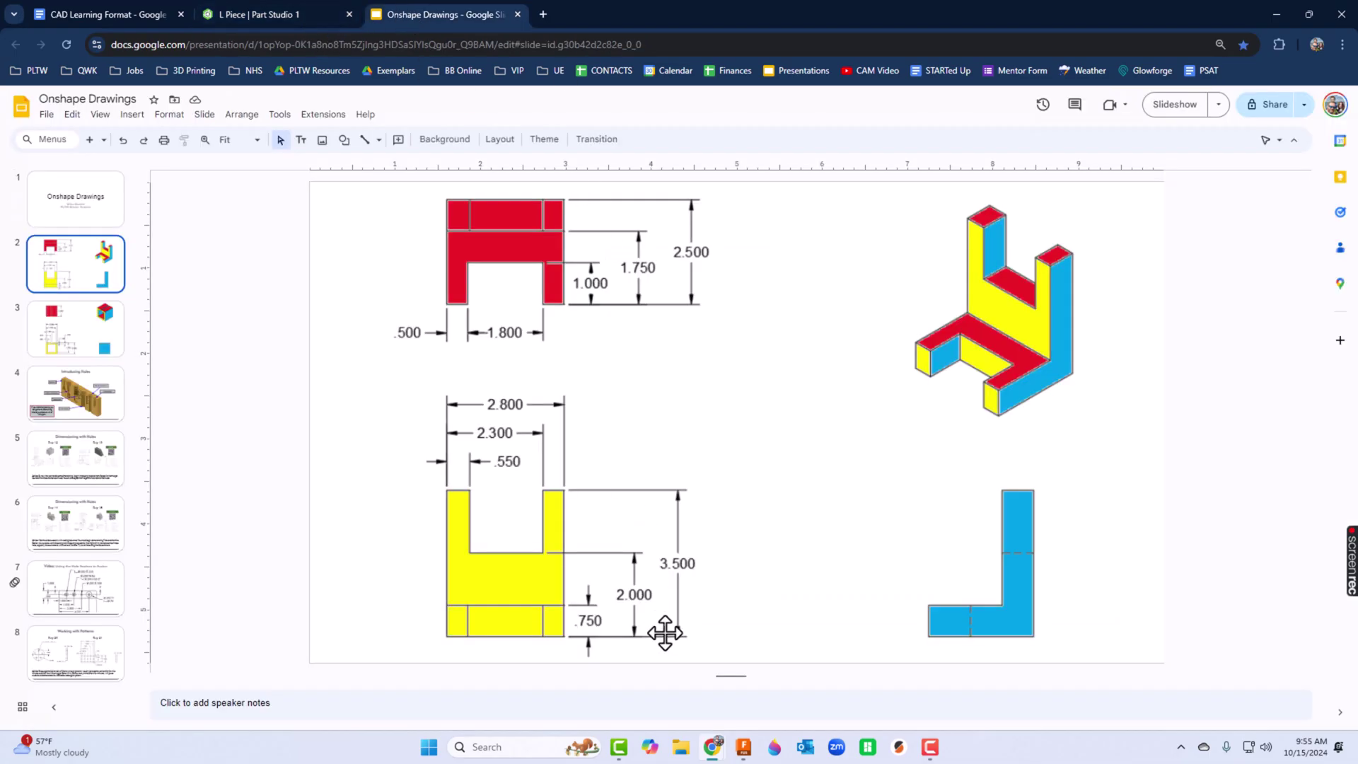
click(281, 14)
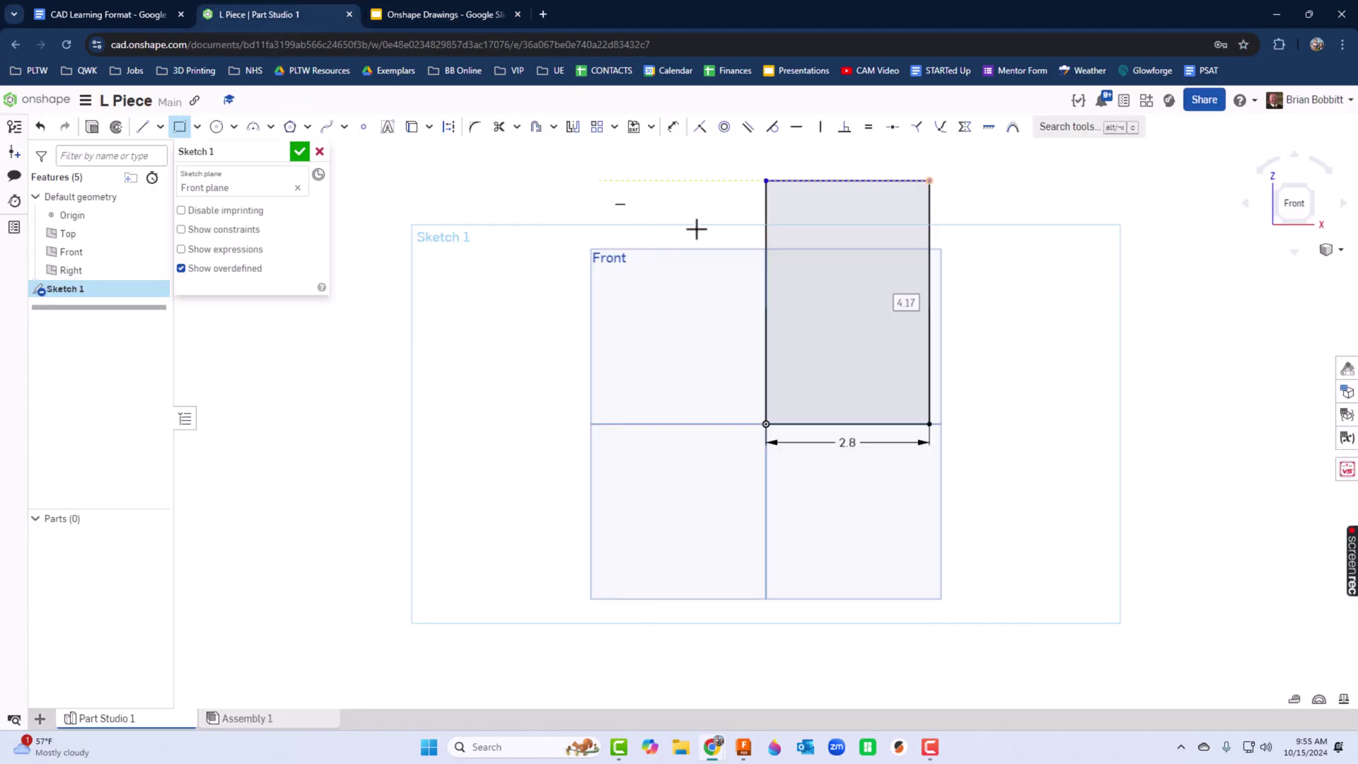
double_click(918, 296)
text(3)
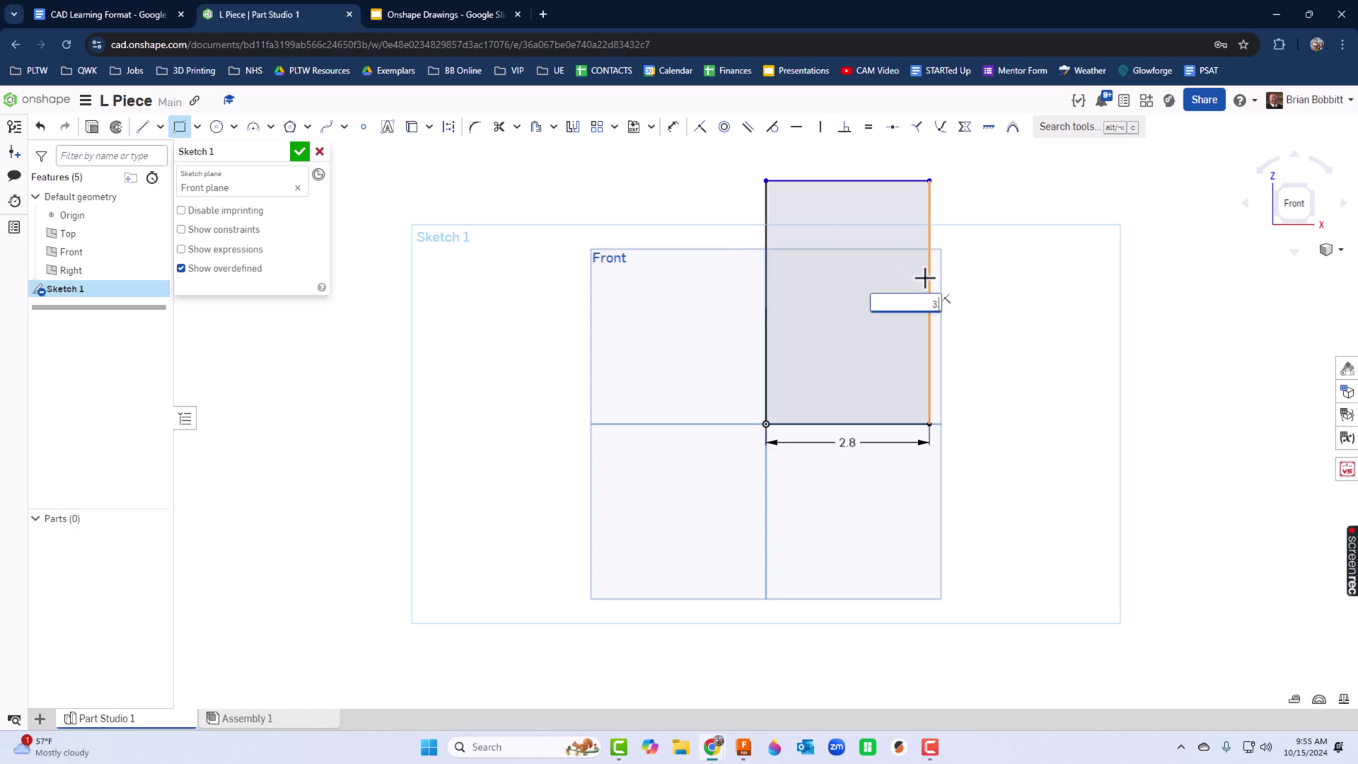
text(.5)
key(Return)
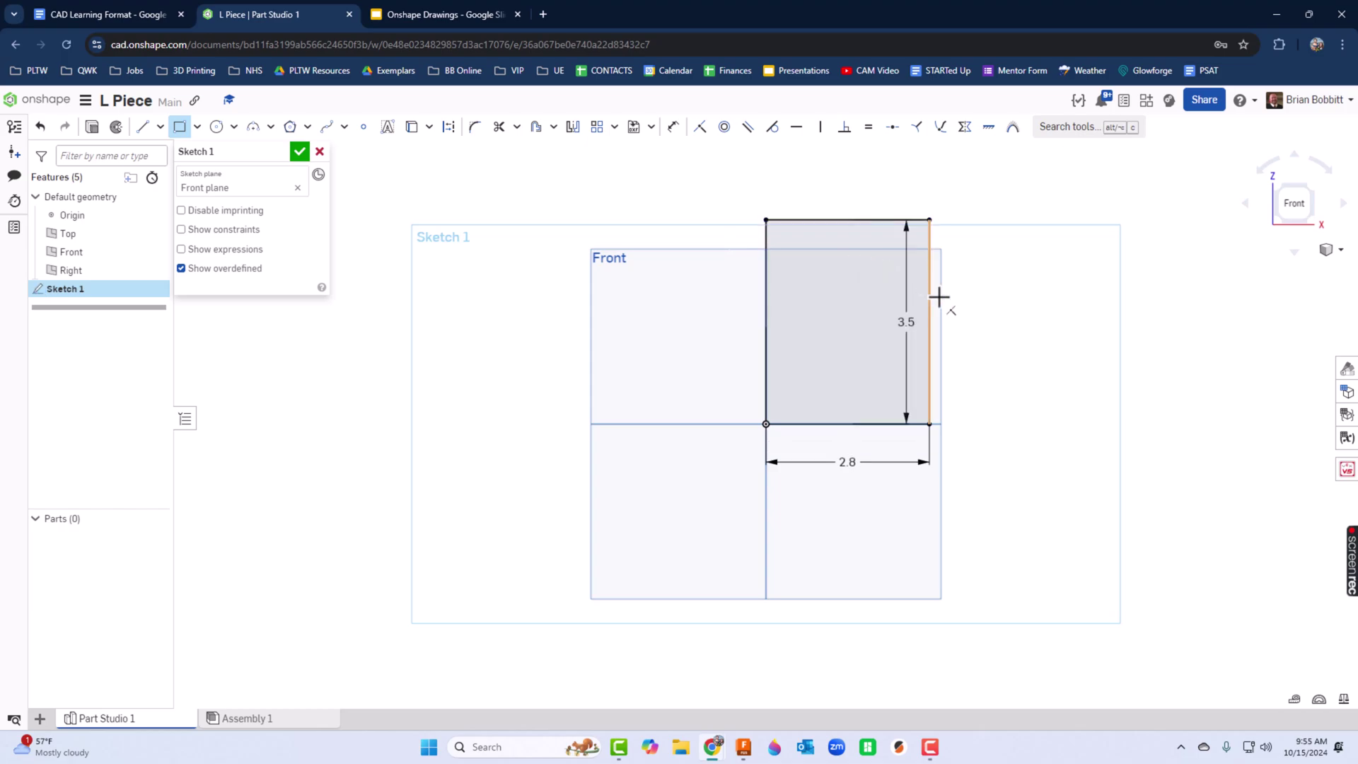
Draw a smaller rectangle for the notch down from the outline's top edge, about 1.49 in wide and 1.51 in deep
mouse_move(970, 348)
middle_down()
mouse_move(909, 371)
mouse_move(766, 368)
middle_up()
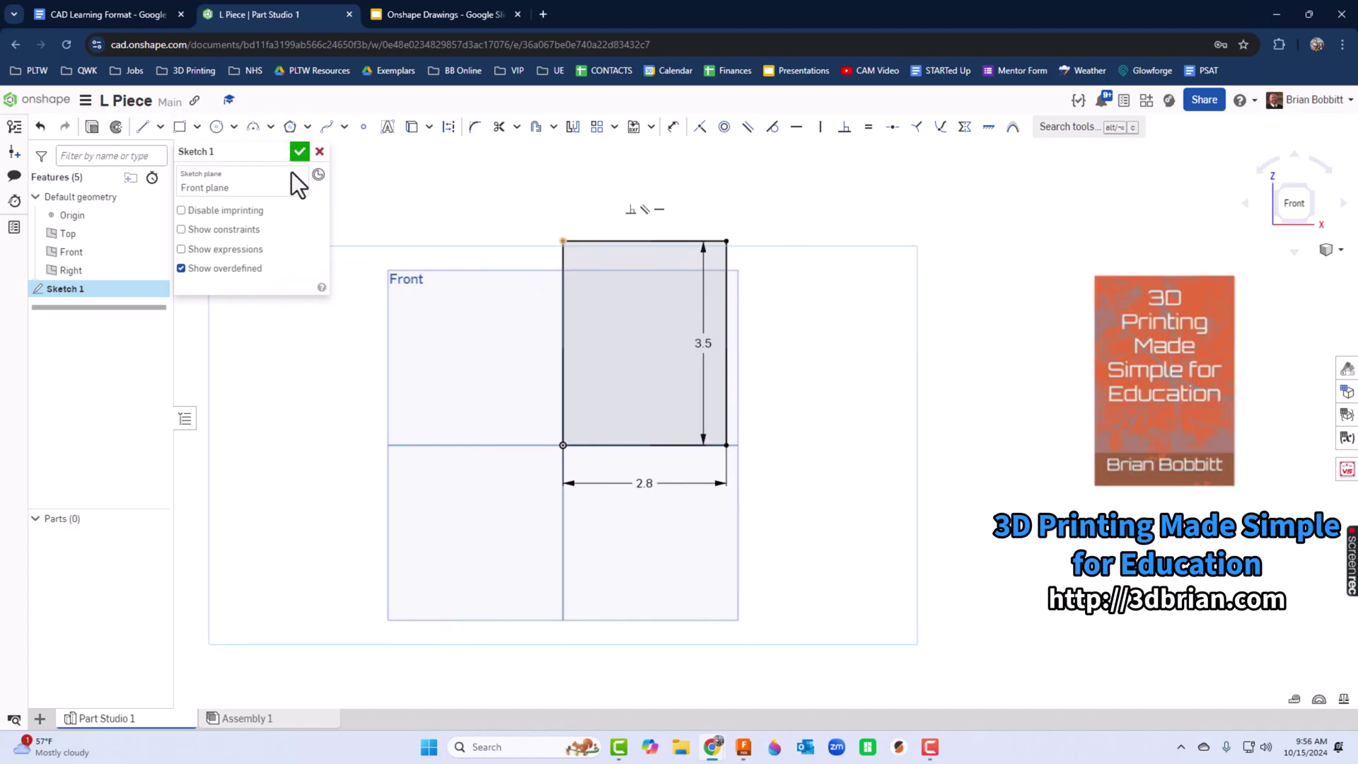
click(180, 127)
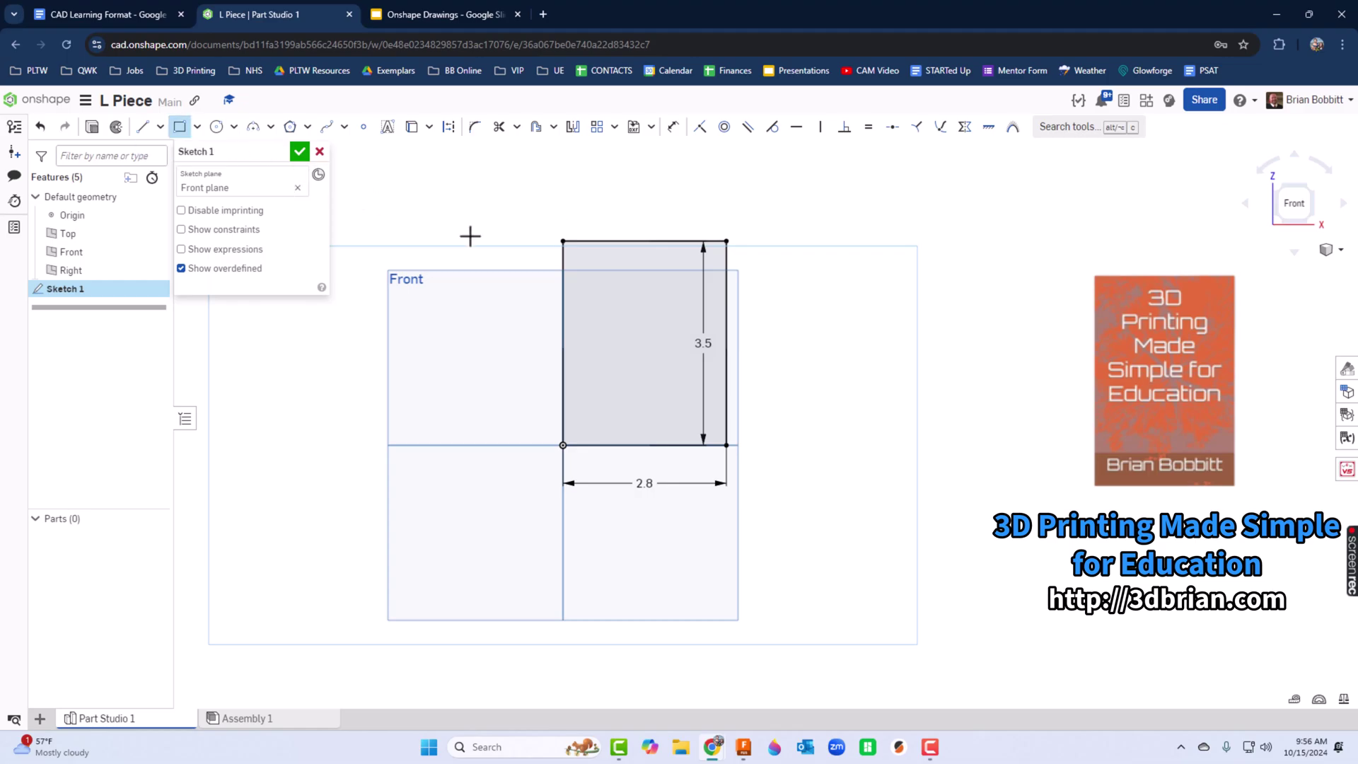
click(605, 241)
click(692, 329)
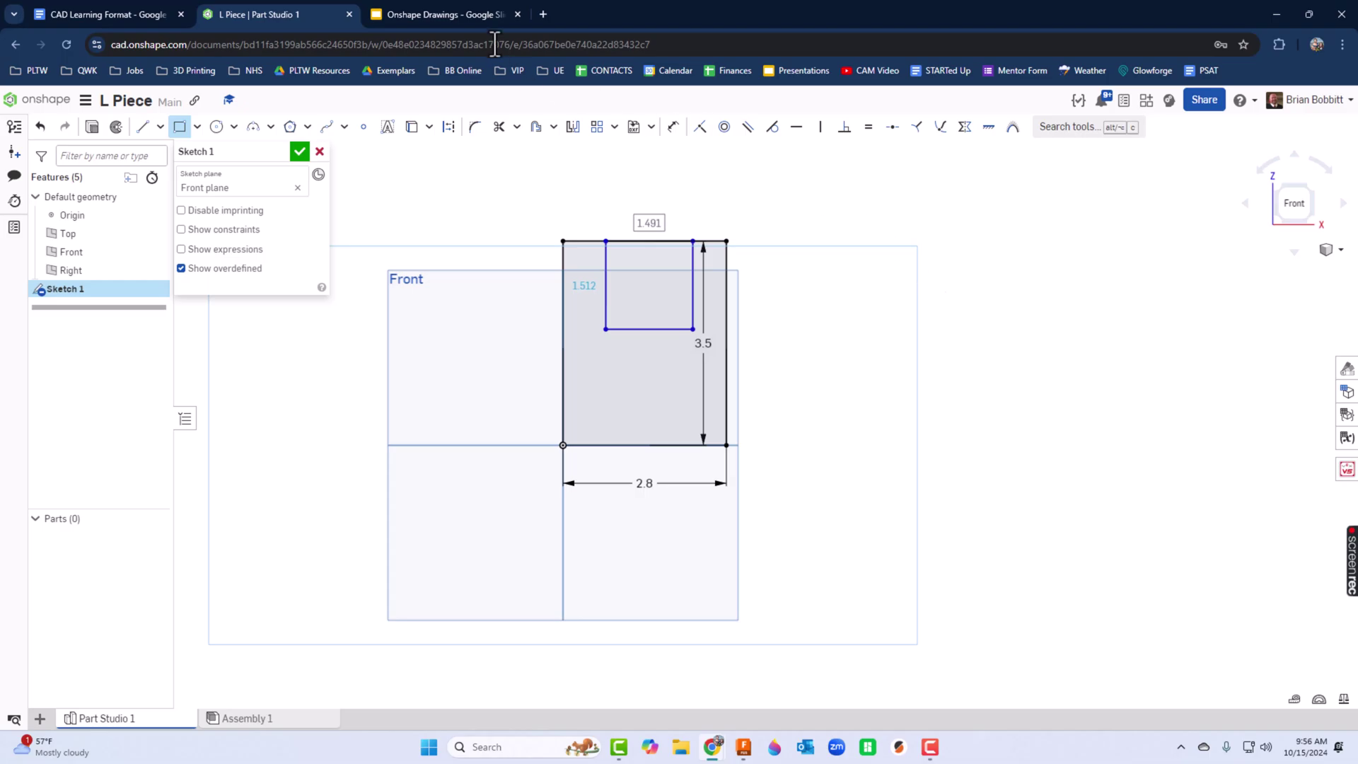
Dimension the notch's left edge 0.55 in from the outline's left edge, after consulting the front view of the reference drawing
click(444, 16)
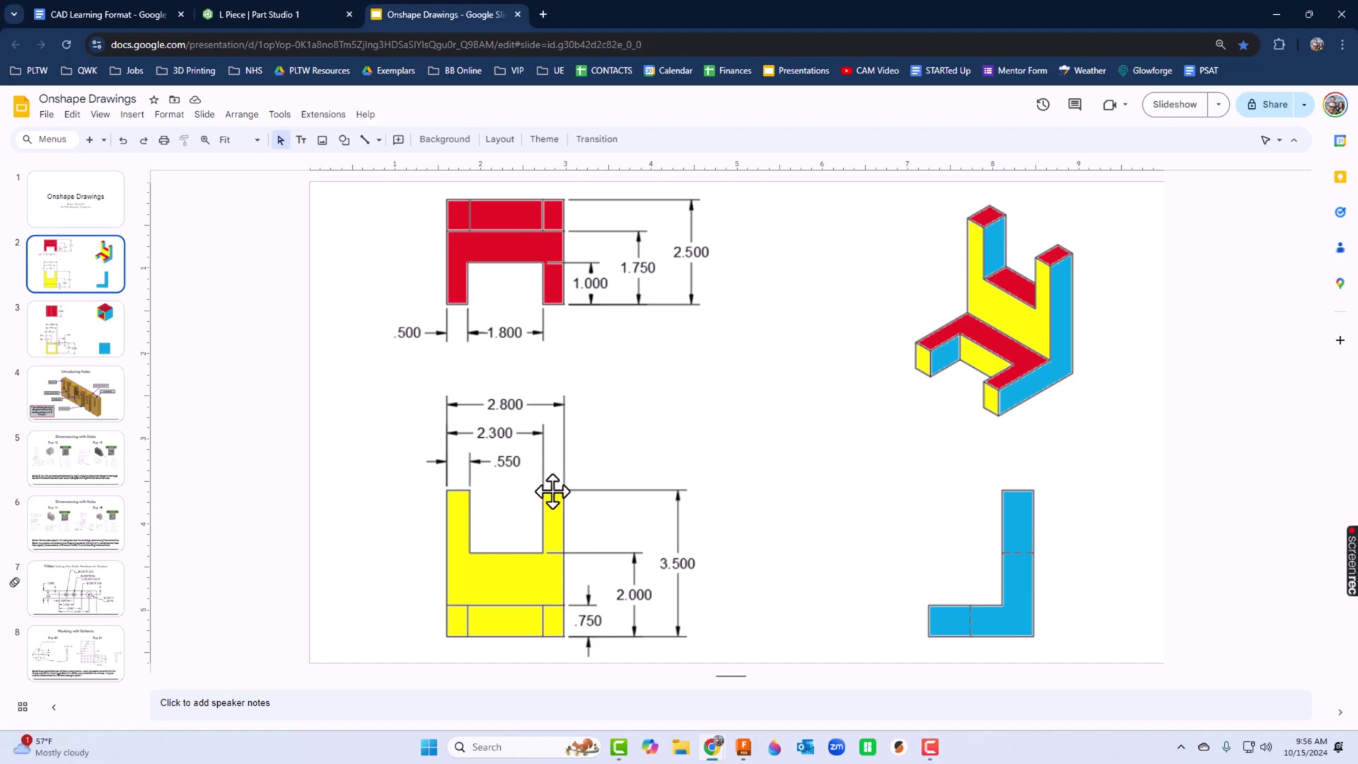
click(279, 14)
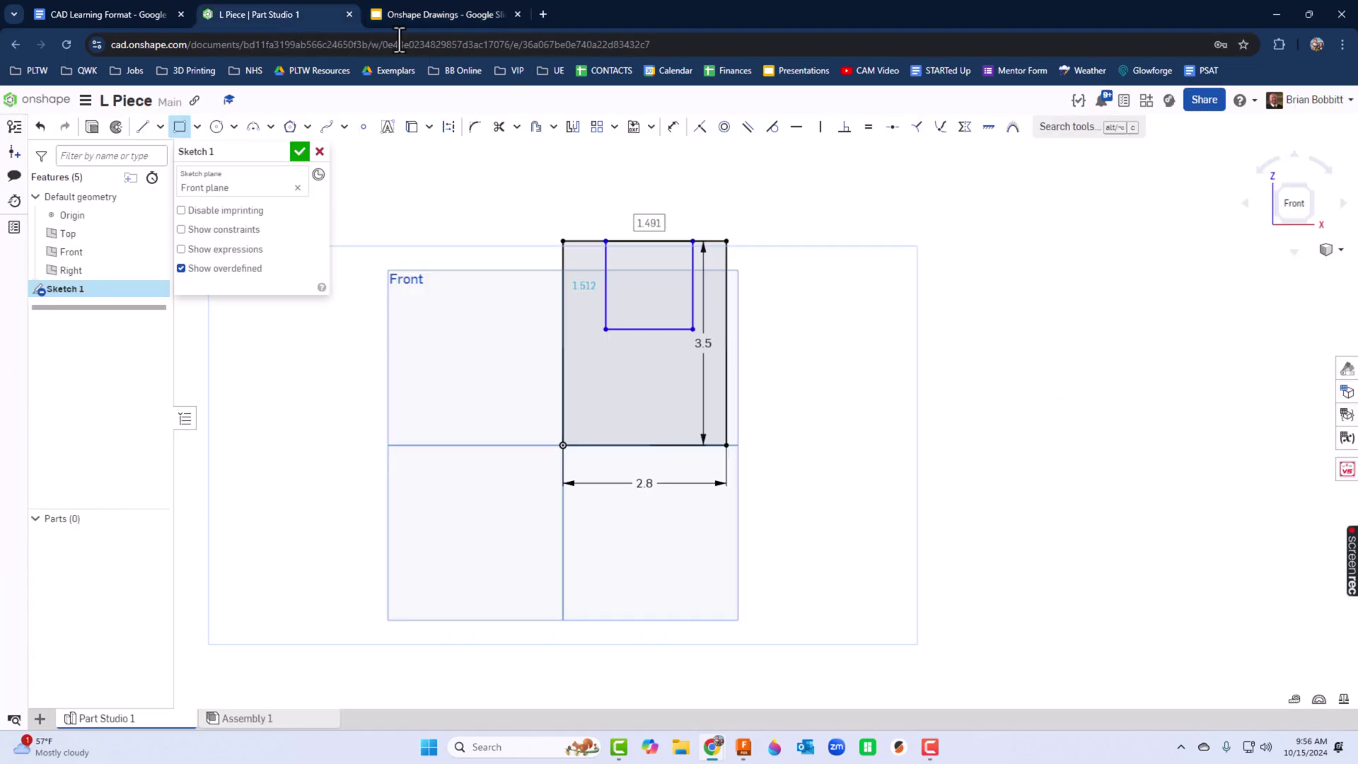
click(673, 130)
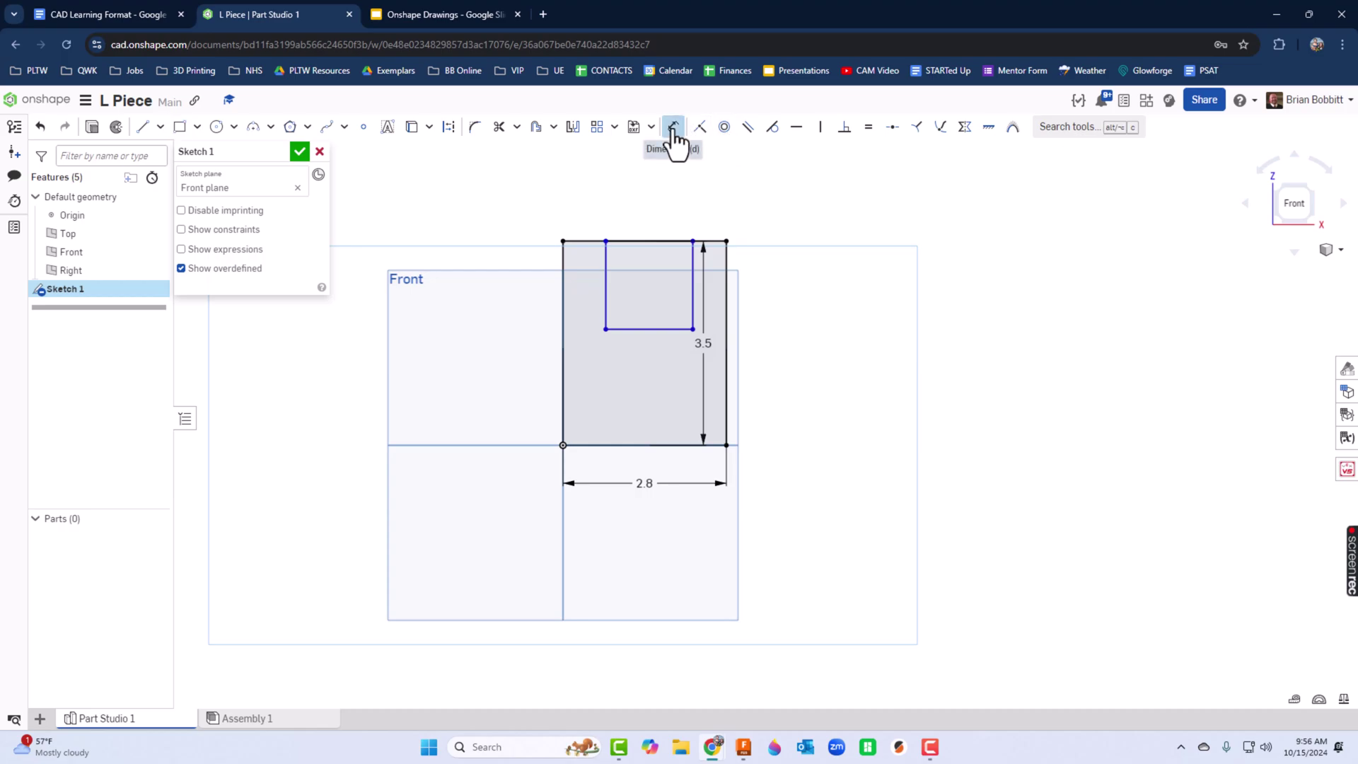
click(563, 264)
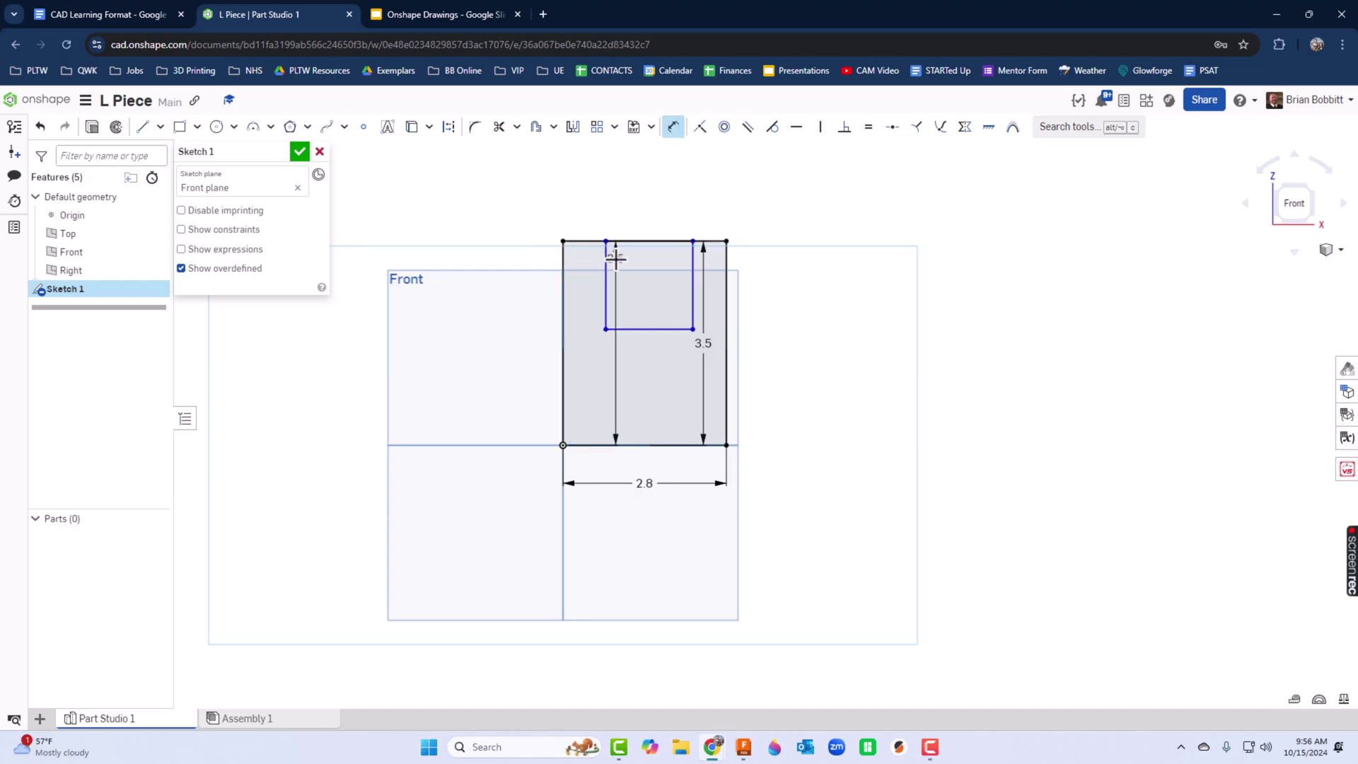
click(605, 260)
click(597, 205)
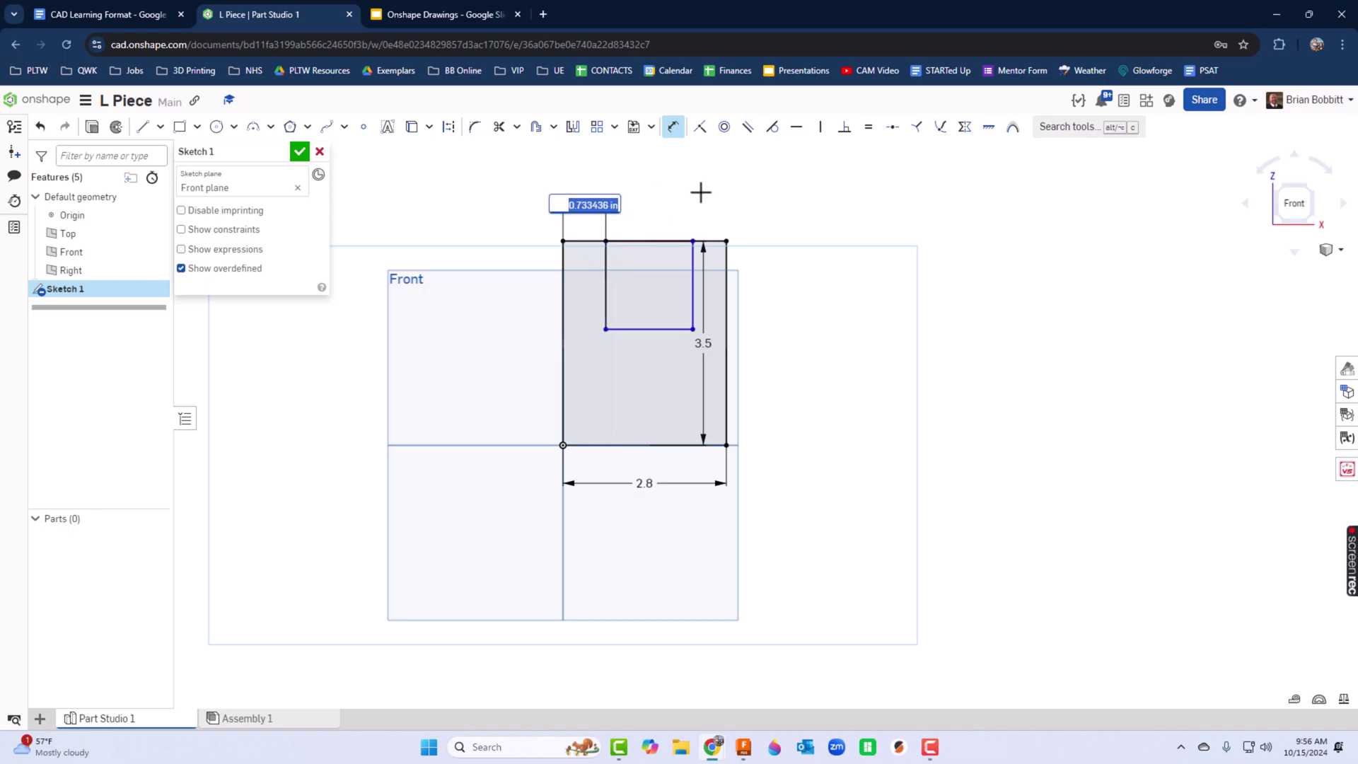
key(BackSpace)
text(.55)
key(Return)
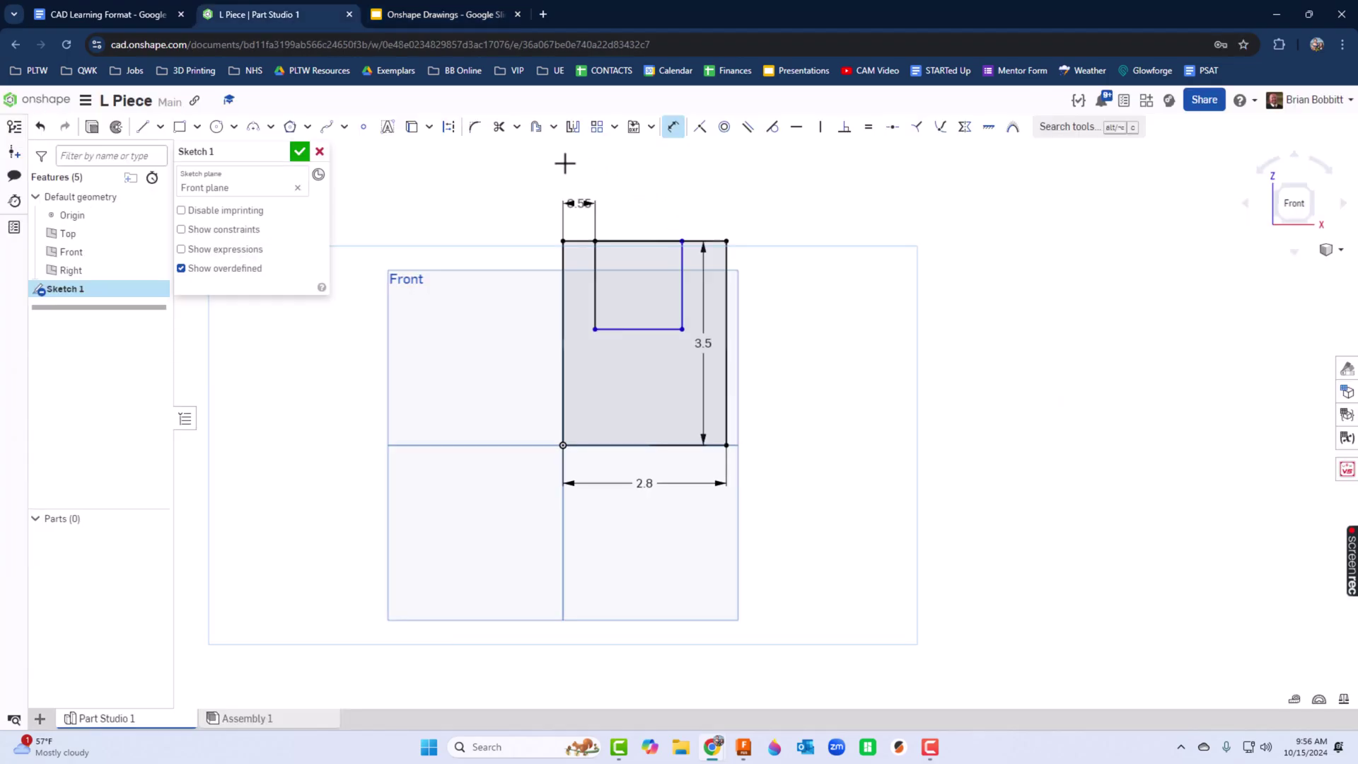
Dimension the notch's right edge 0.5 in from the outline's right edge
click(681, 255)
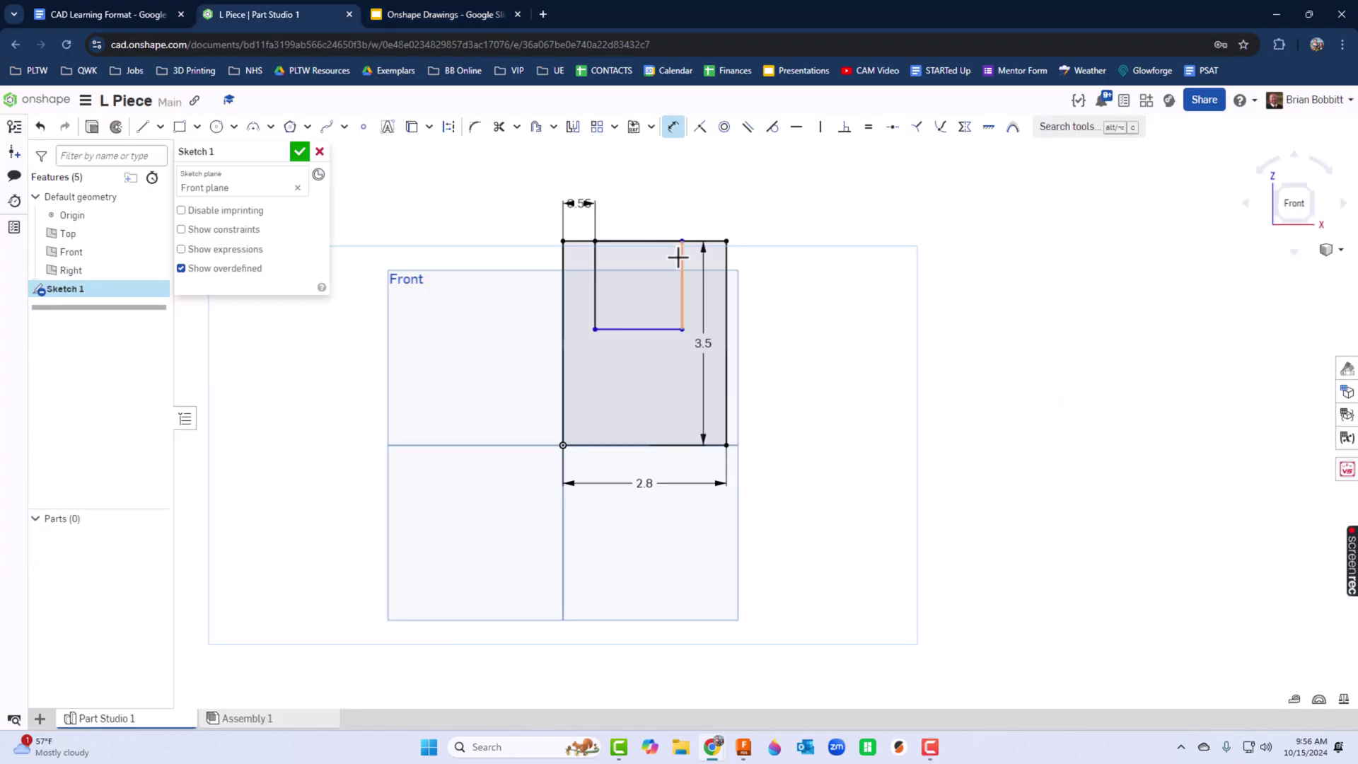
click(726, 260)
click(762, 178)
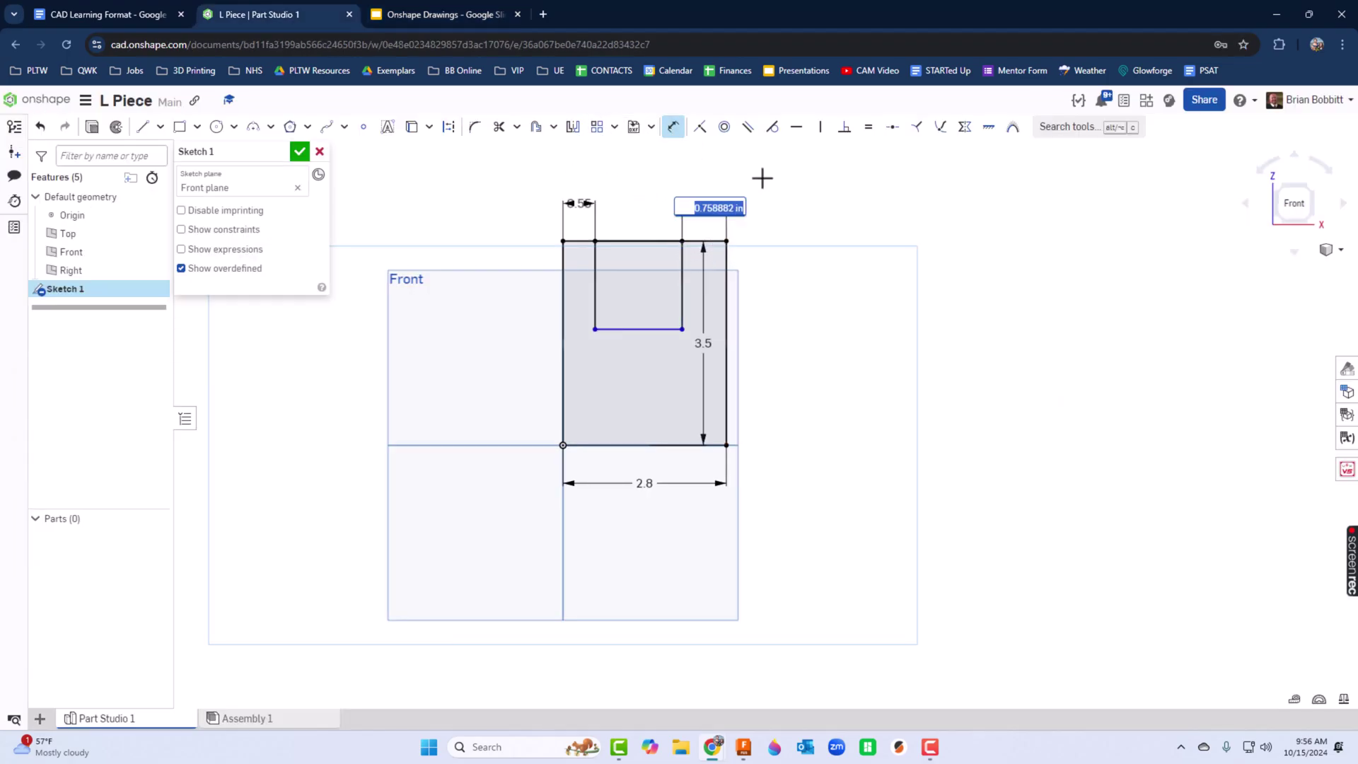
text(.5)
key(Return)
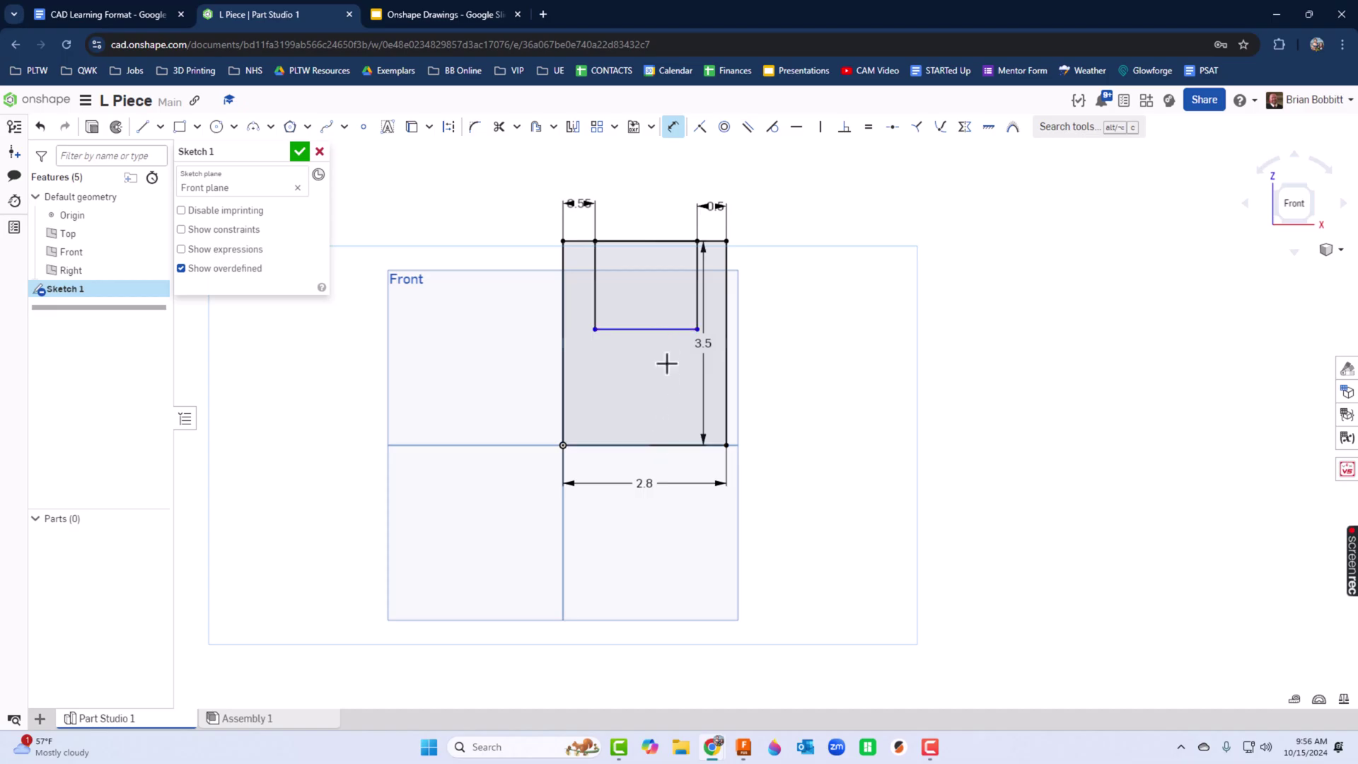
Check the reference drawing and dimension the notch's bottom edge 2 in above the outline's bottom edge
click(467, 15)
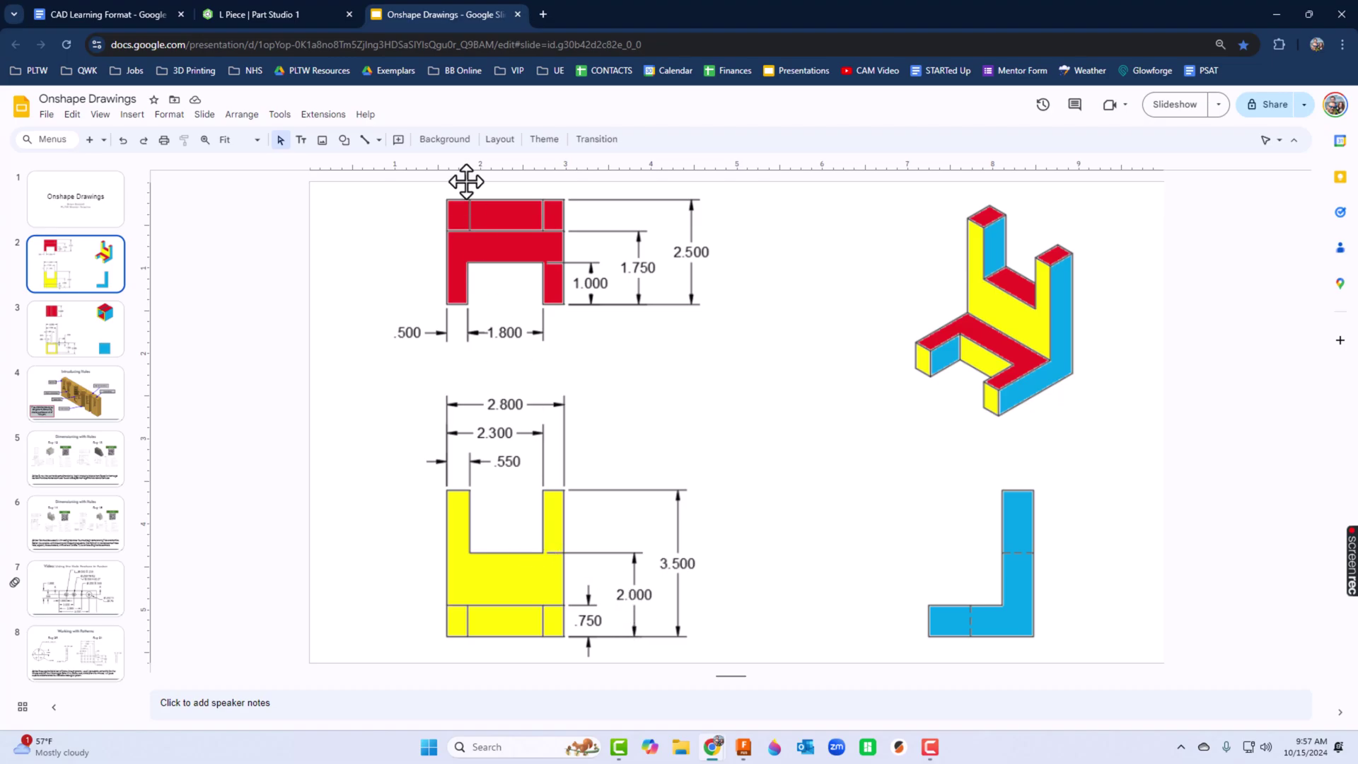
click(288, 15)
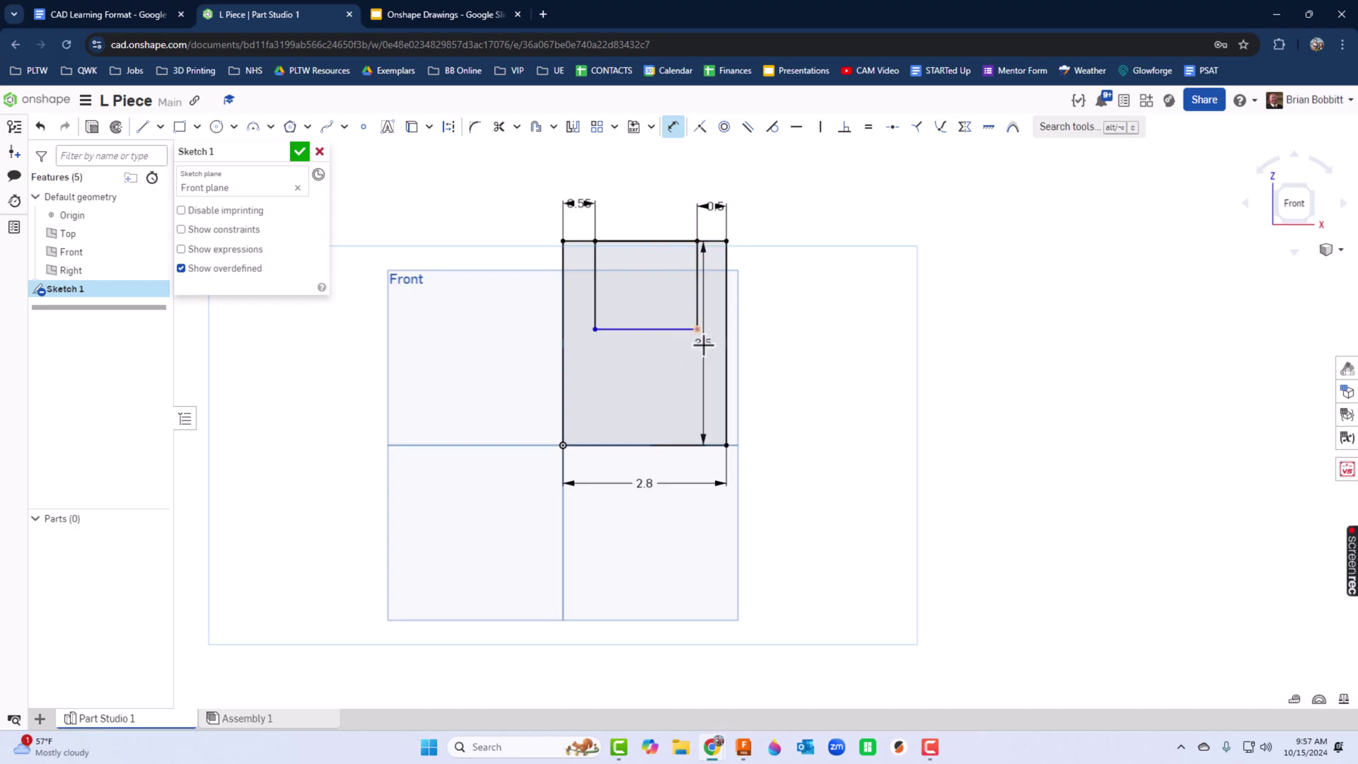
click(717, 443)
click(782, 410)
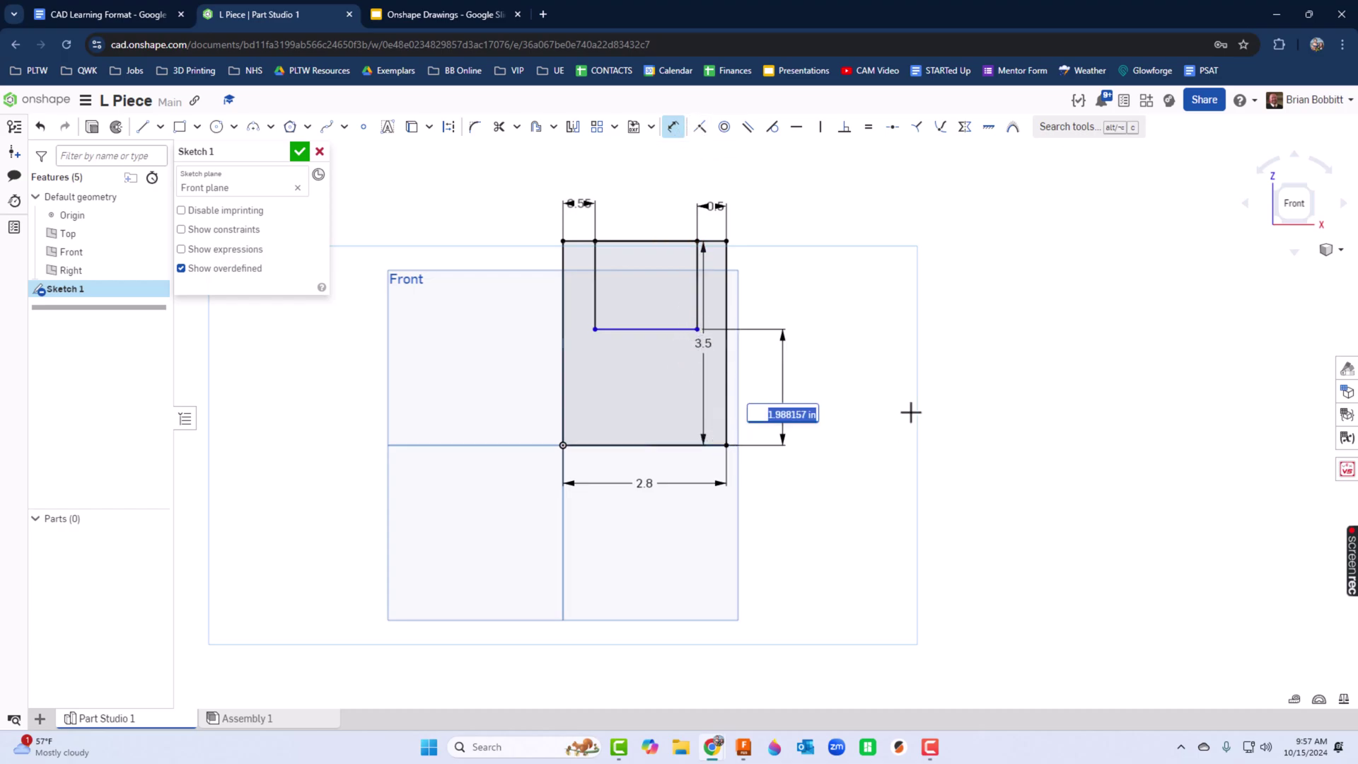
text(2)
key(Return)
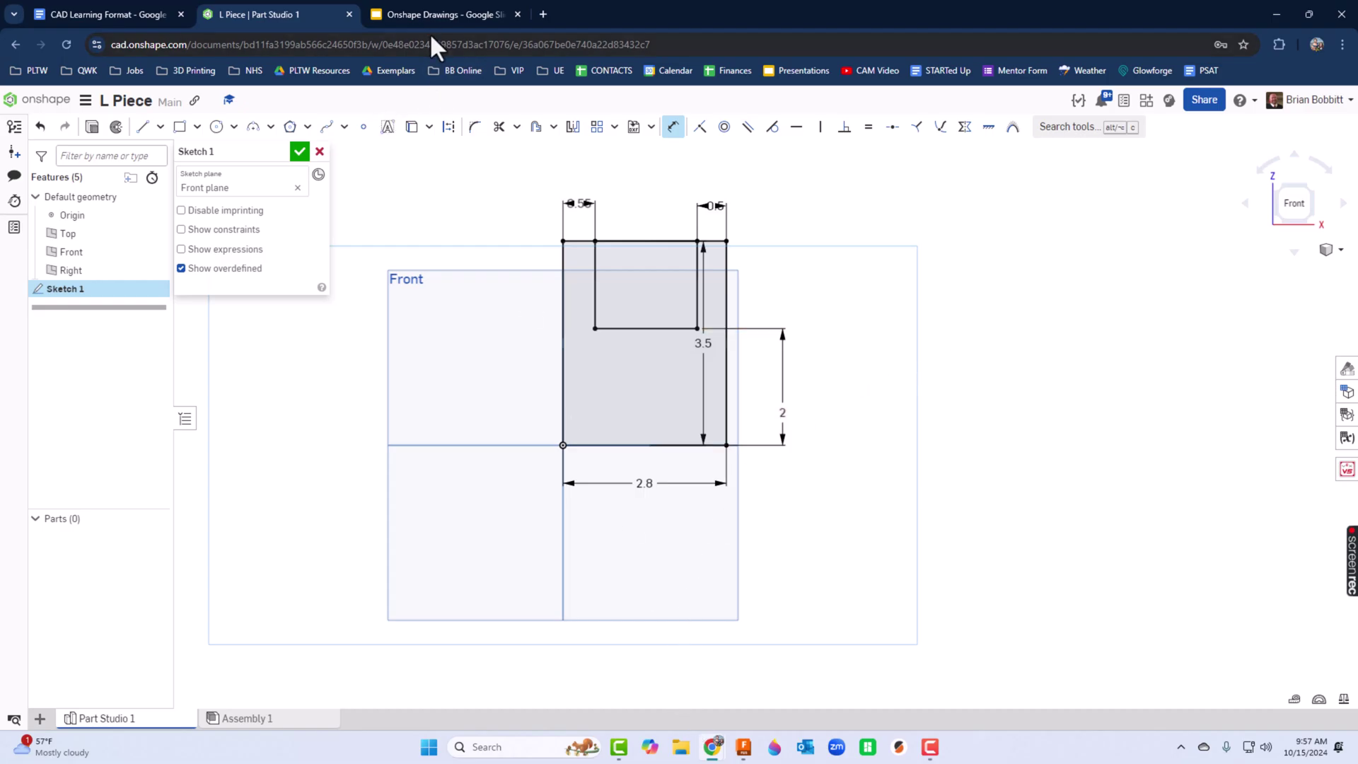
Check the reference drawing's top view and extrude only the U-shaped sketch region as a new solid to the upright's depth
click(439, 11)
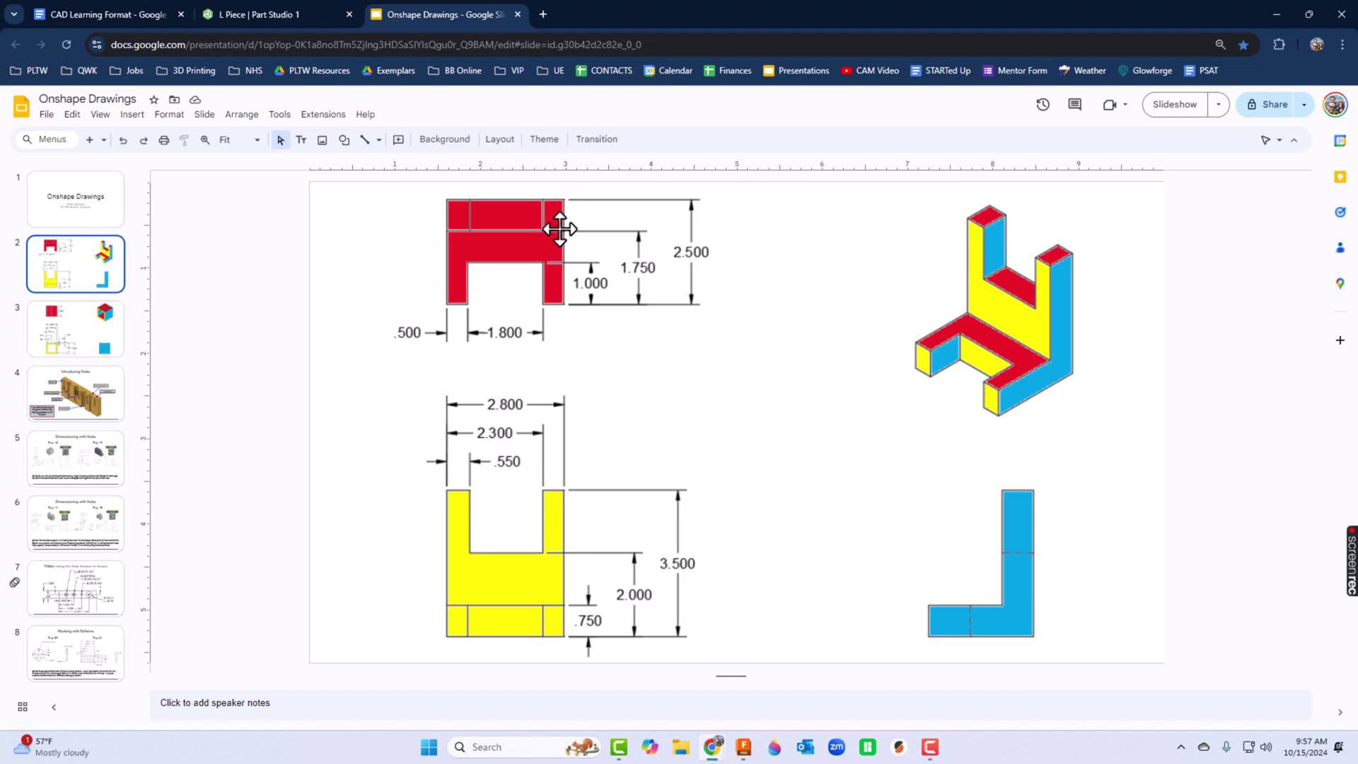
click(275, 12)
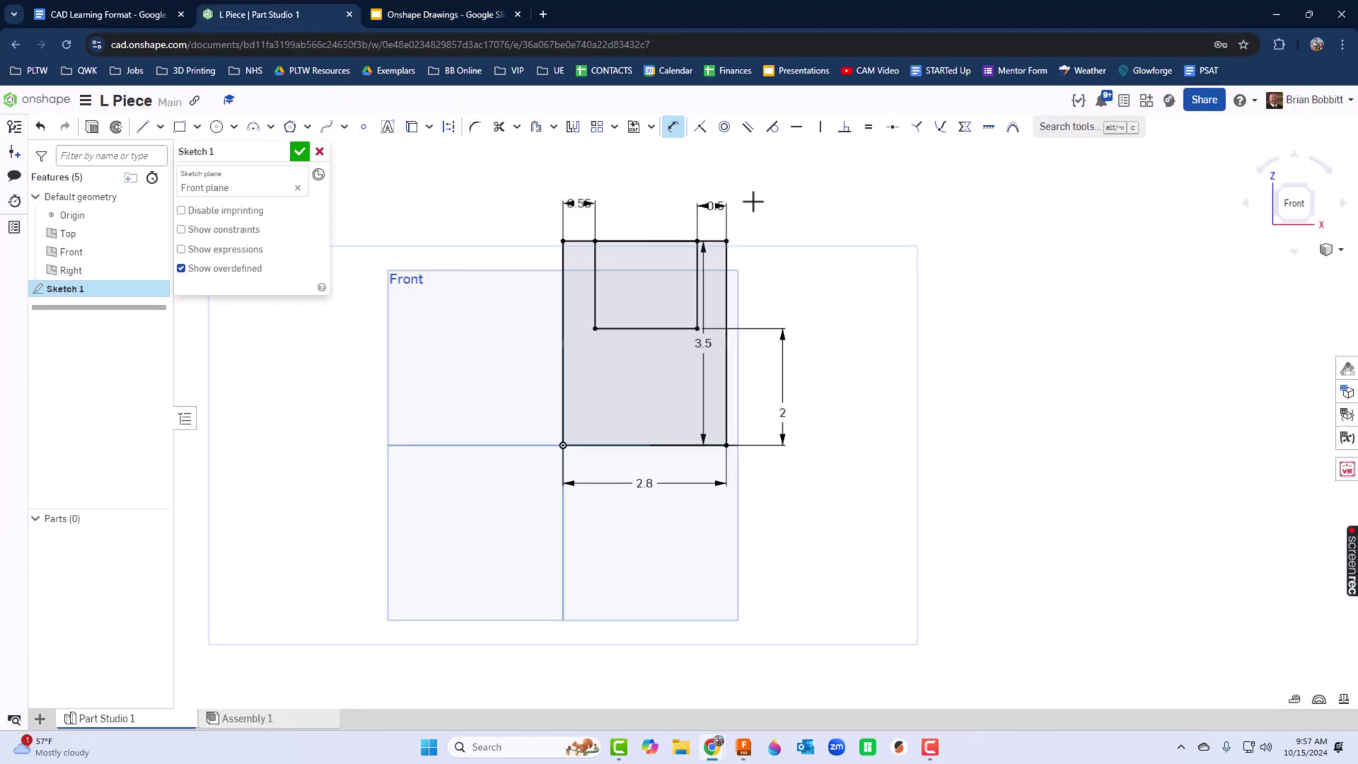
key(shift+e)
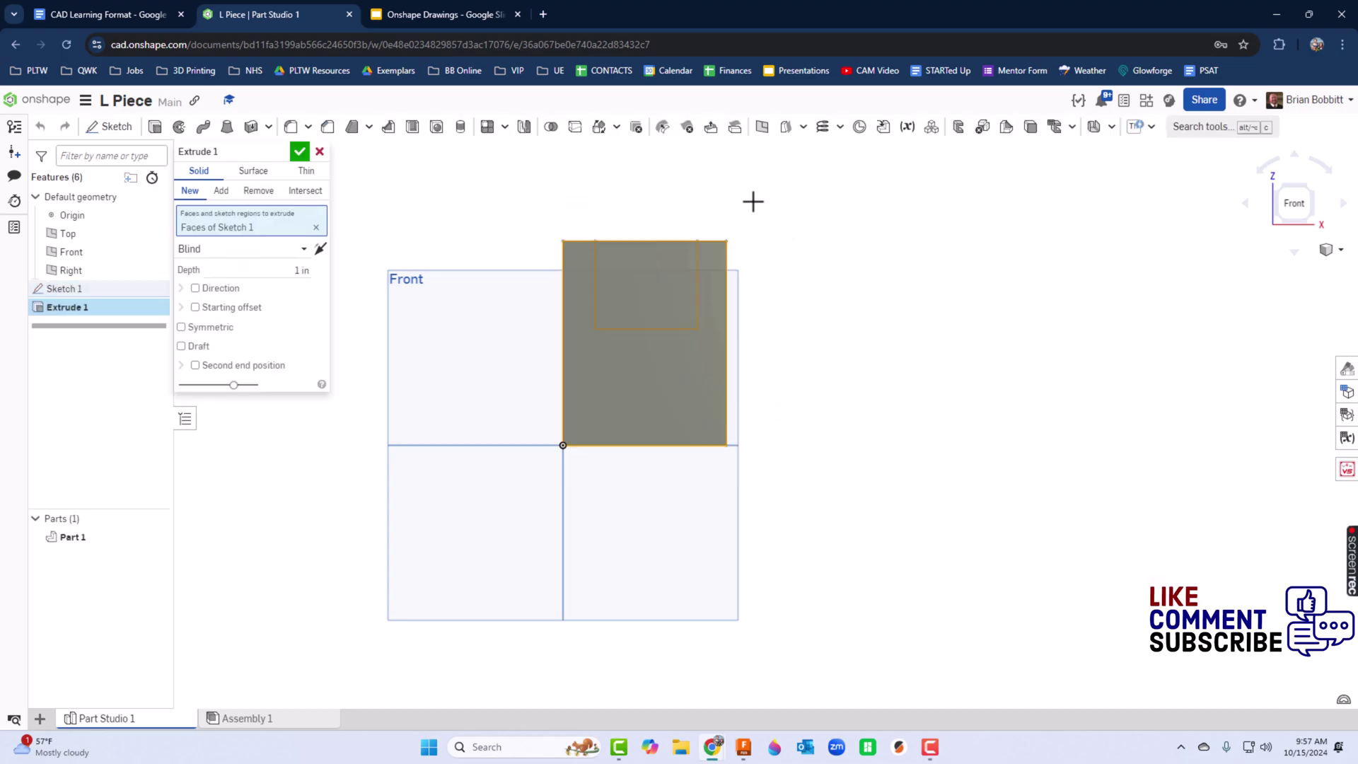
click(709, 376)
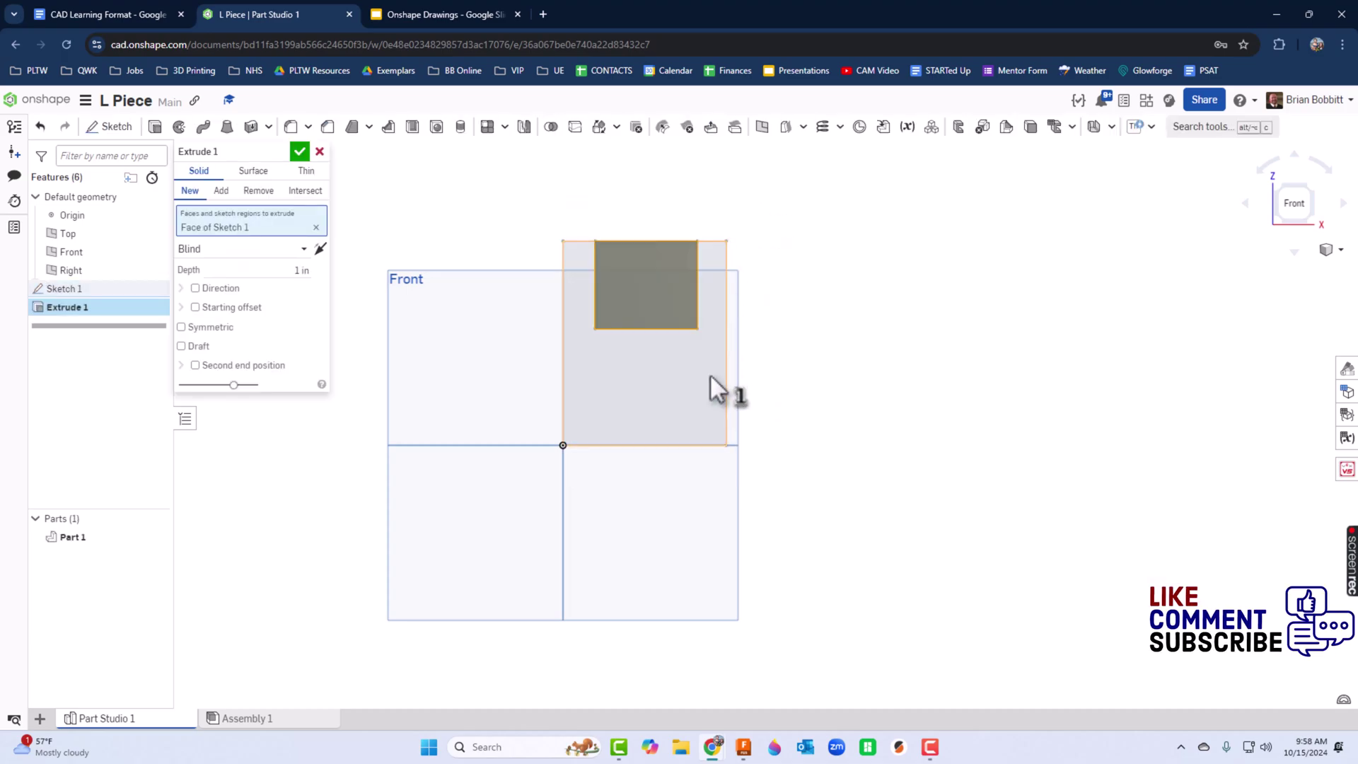
click(710, 374)
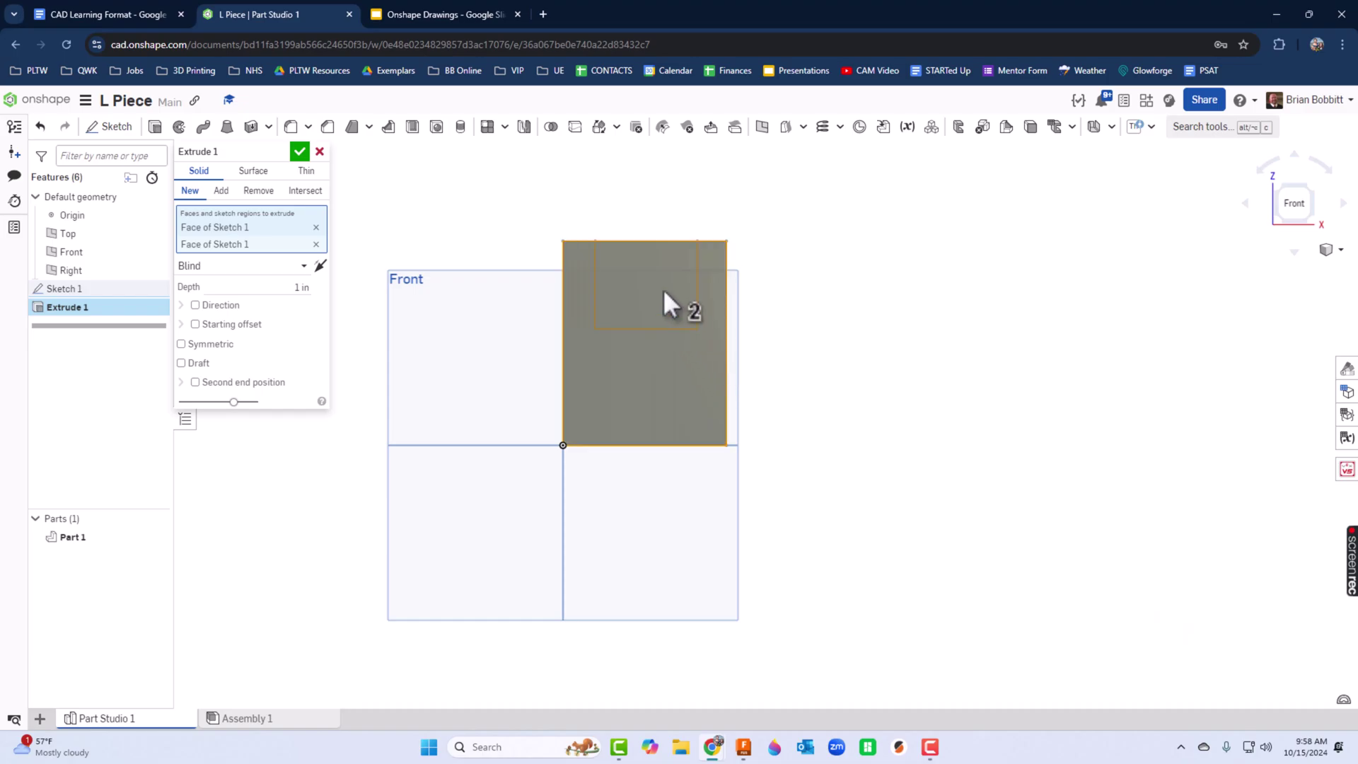
click(619, 283)
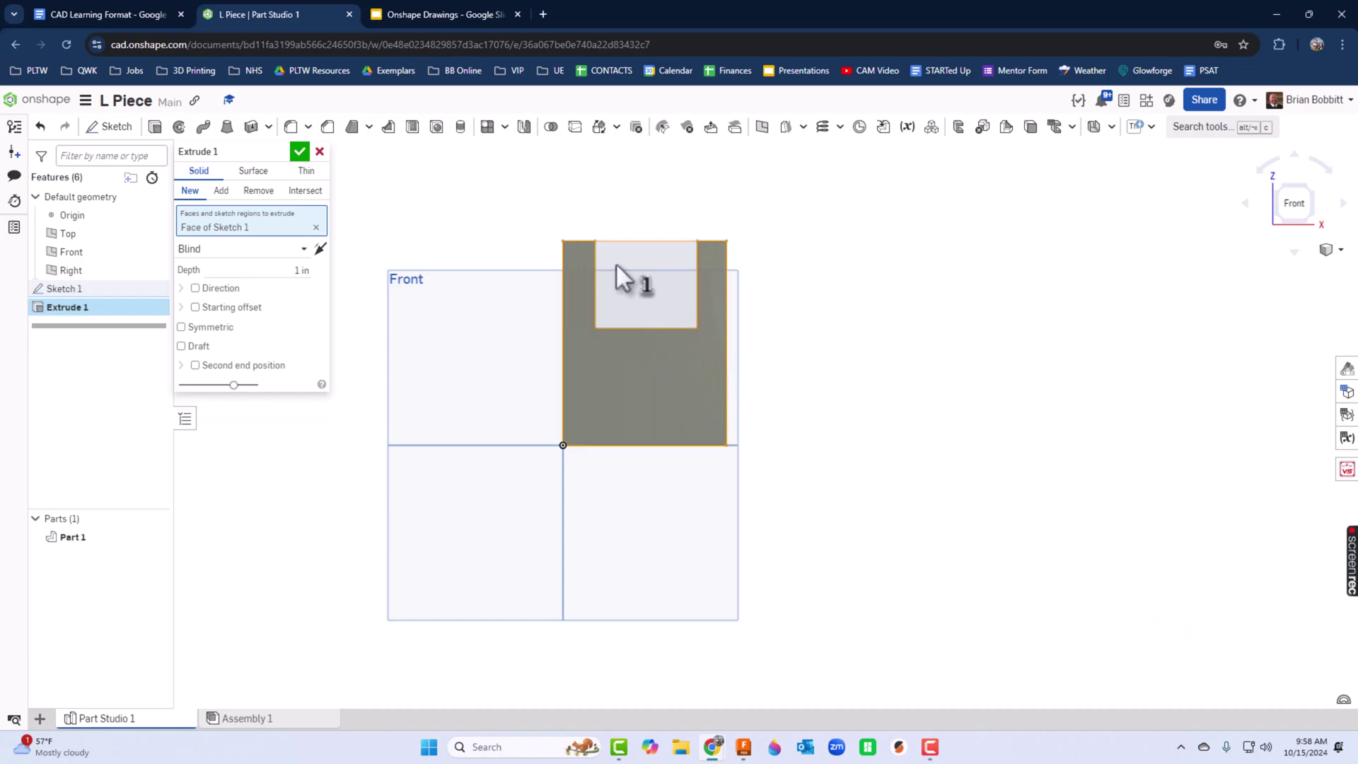
click(297, 271)
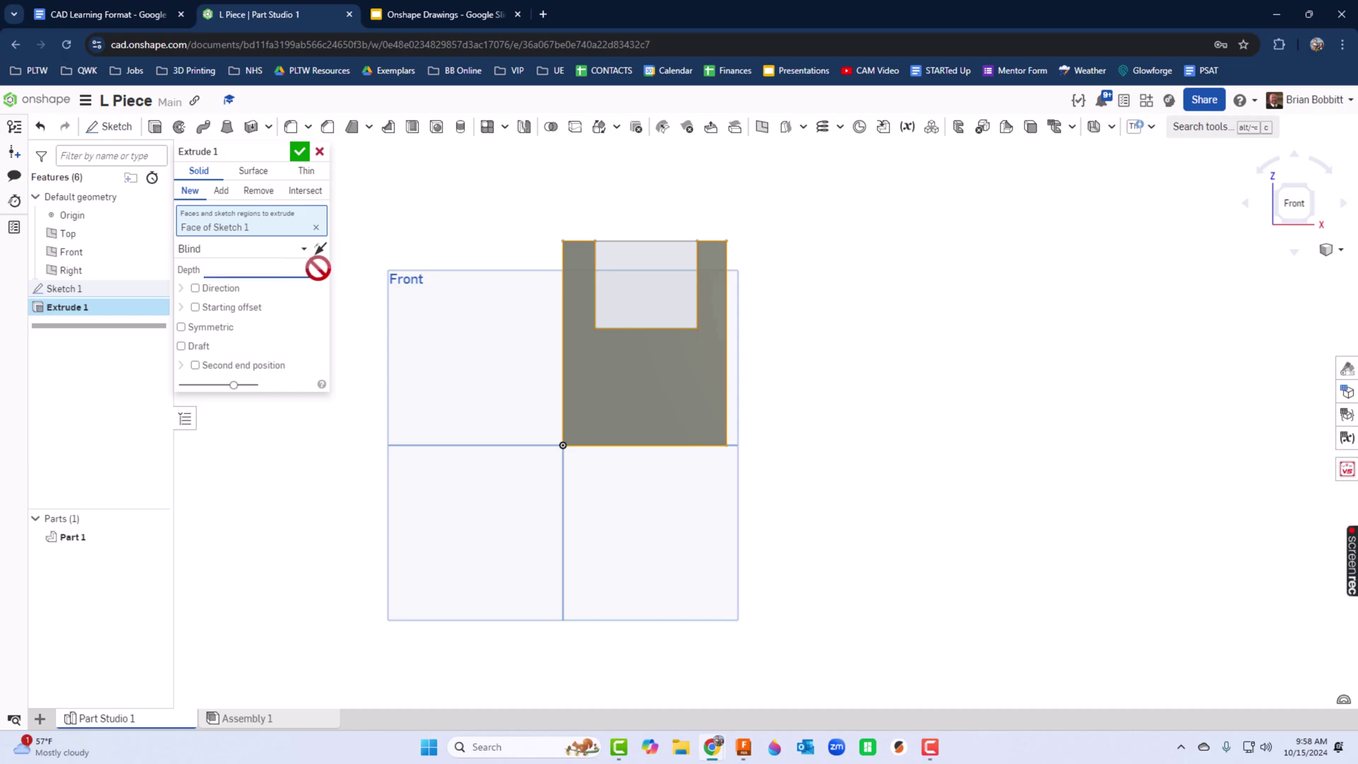
key(Return)
click(299, 153)
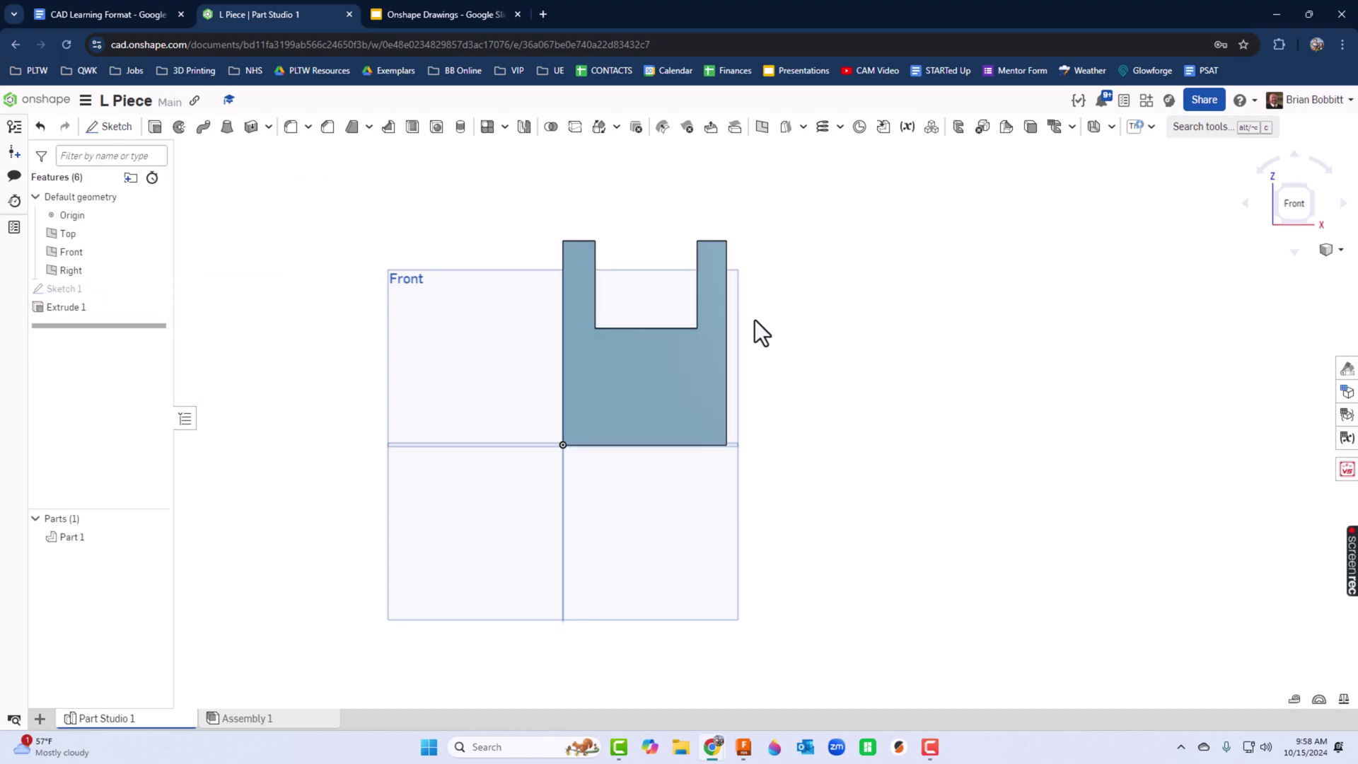
Consult the reference drawing and start a sketch on the upright's front face, viewed straight on
key(shift+7)
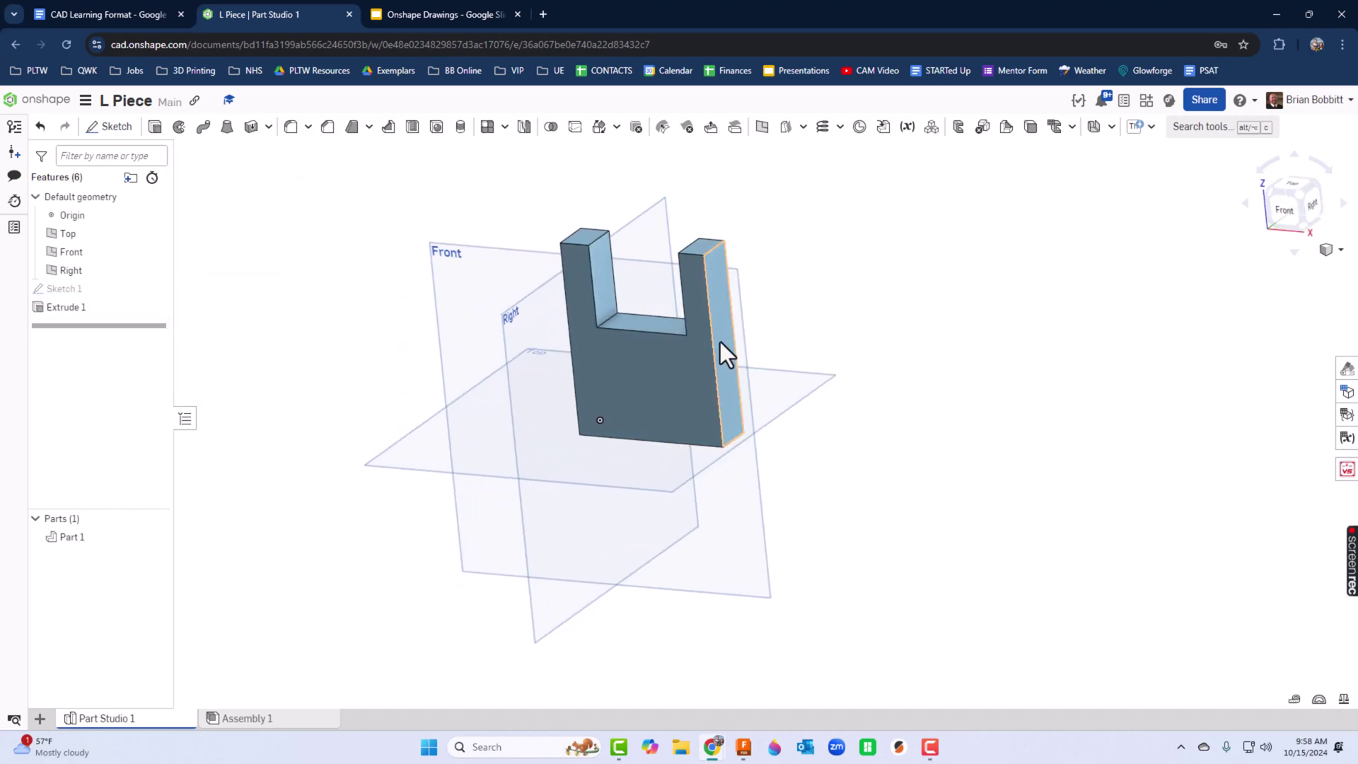
mouse_move(781, 350)
right_down()
mouse_move(788, 332)
mouse_move(773, 340)
mouse_move(784, 340)
right_up()
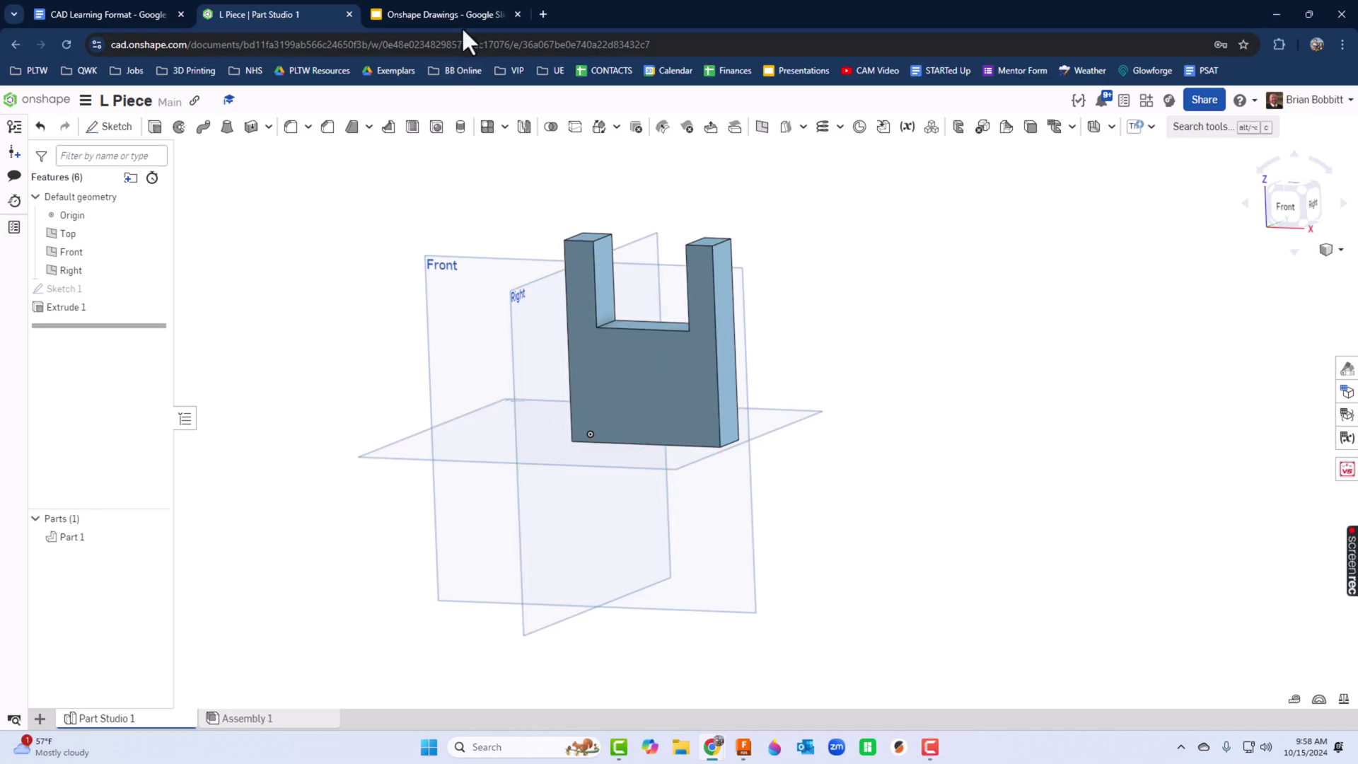
click(439, 15)
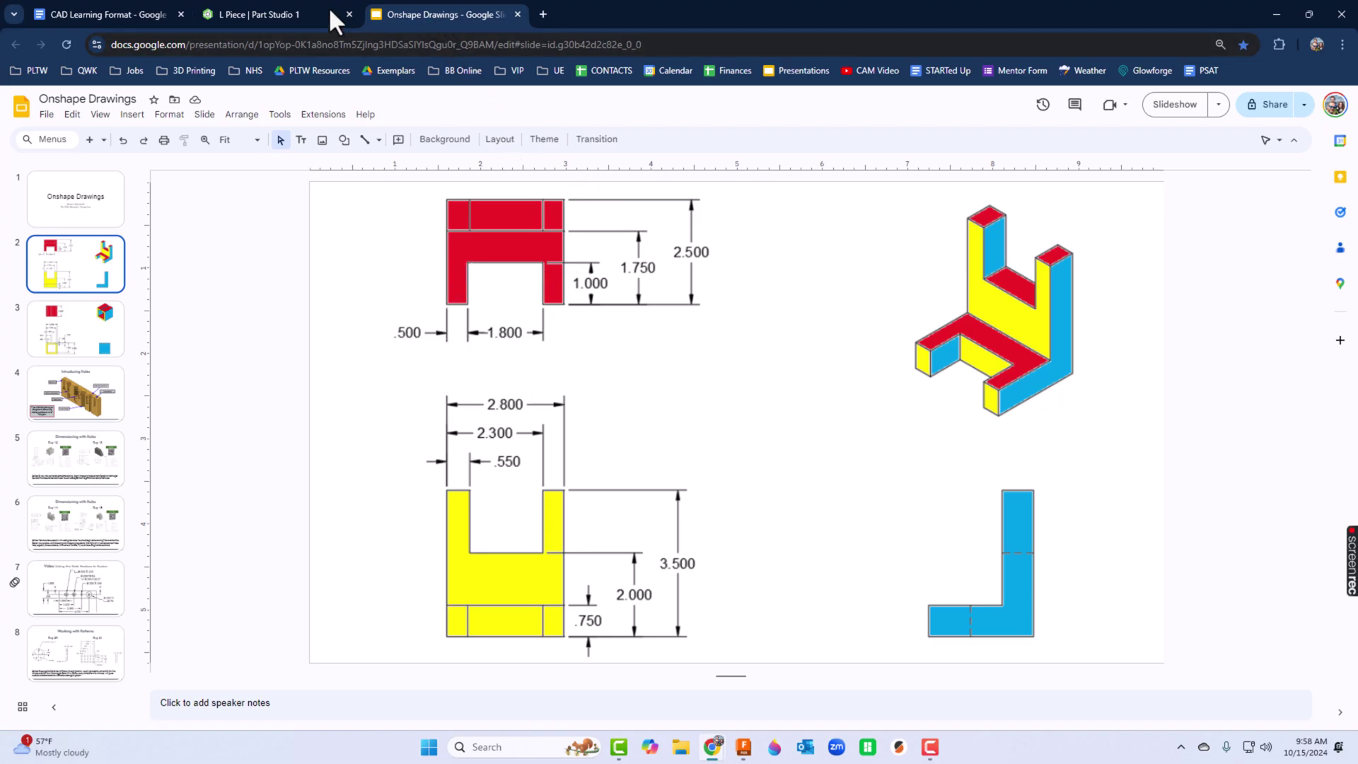
click(282, 15)
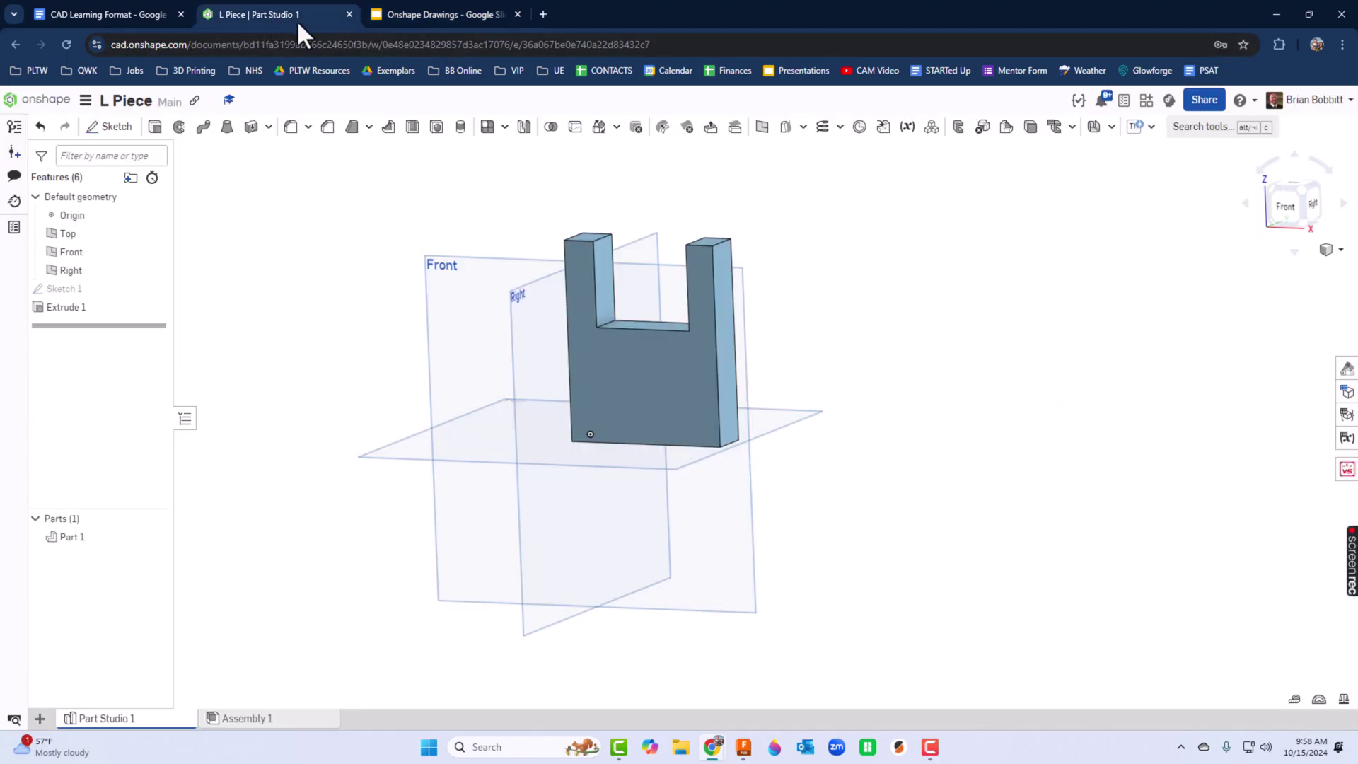
click(111, 128)
click(628, 393)
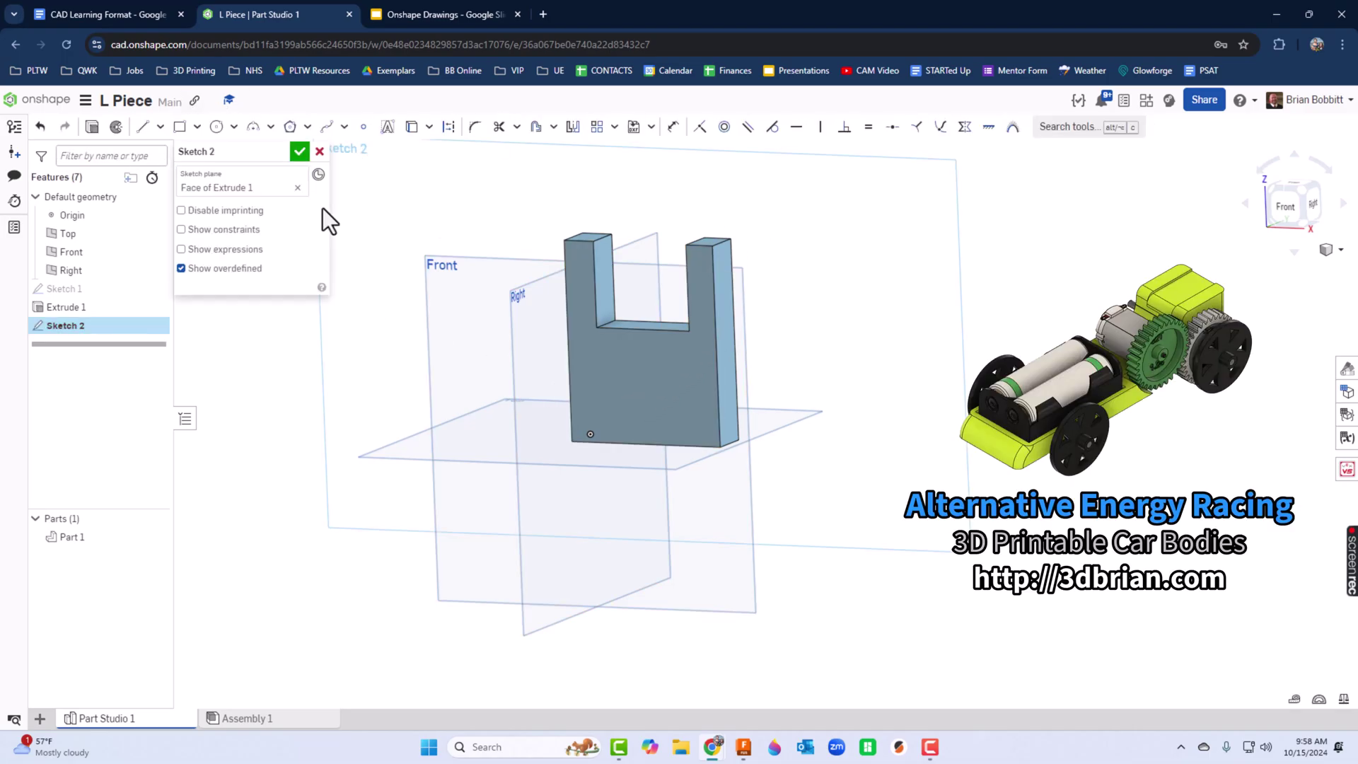
key(n)
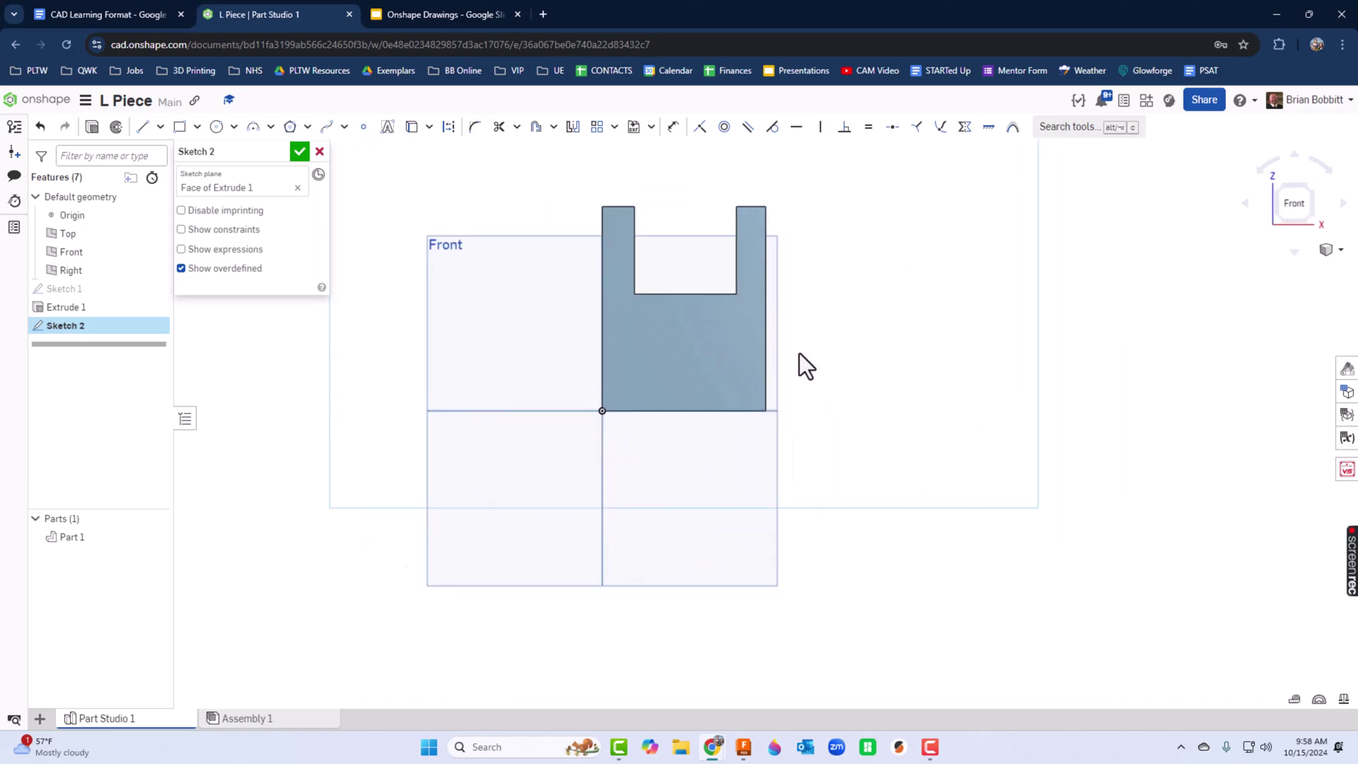
Draw a rectangle from the origin to the upright's right edge, 2.8 in wide and about 0.67 in high
click(180, 126)
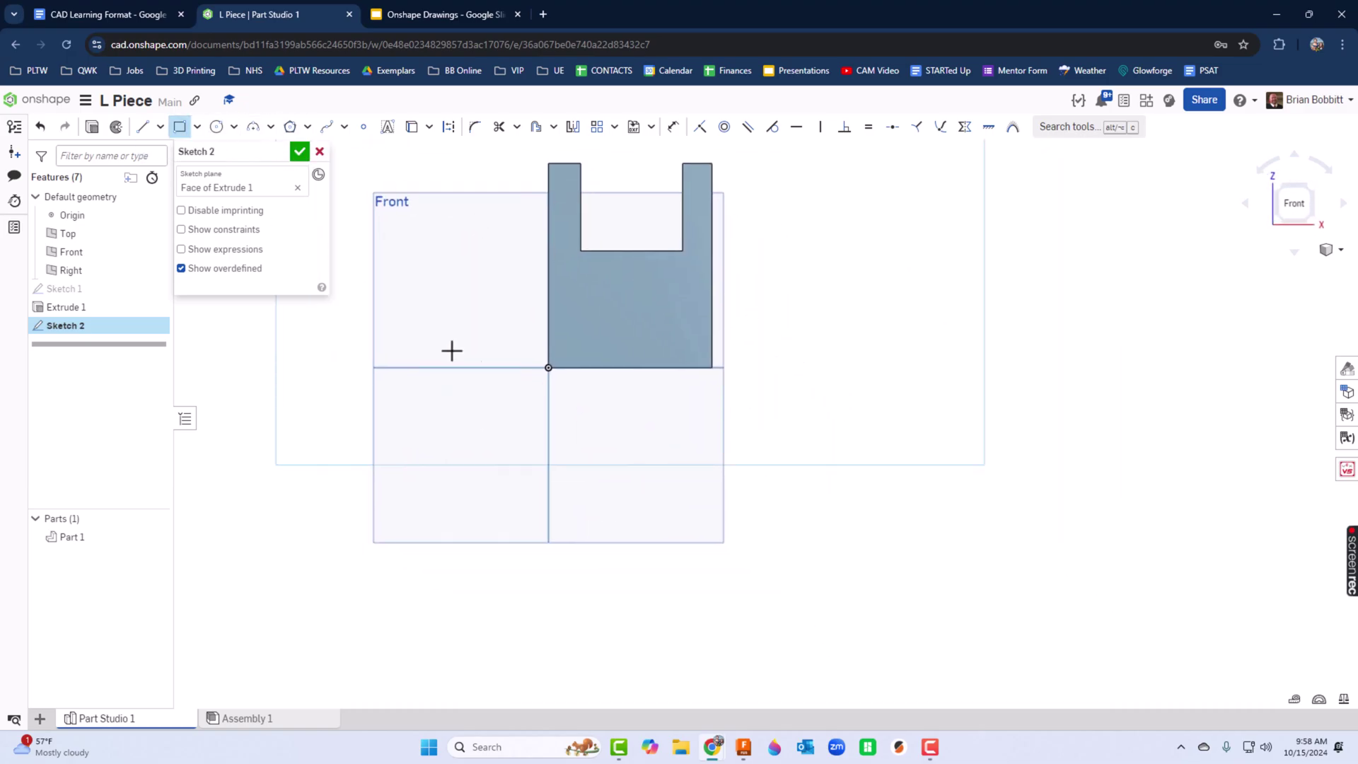
click(548, 367)
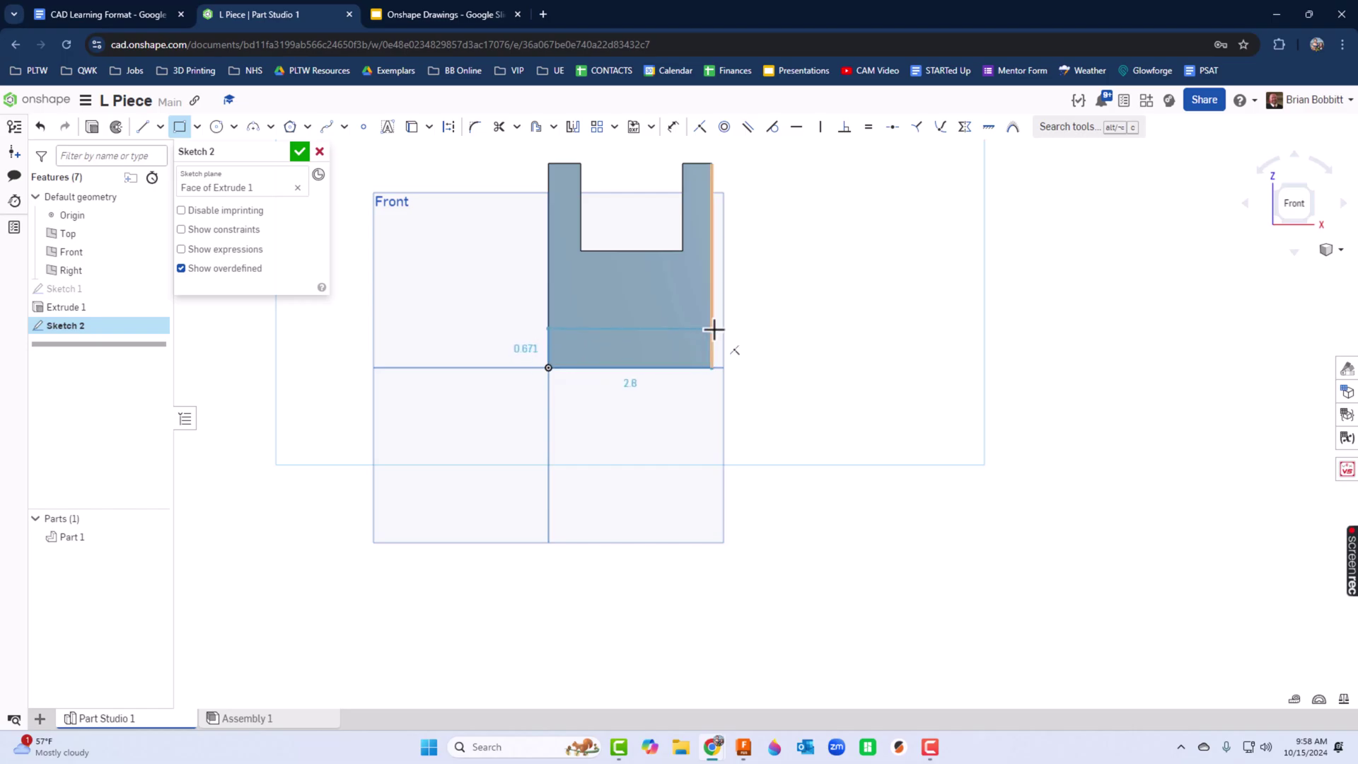
click(713, 329)
Check the front view of the reference drawing and set the rectangle's height to 0.75 in
click(429, 15)
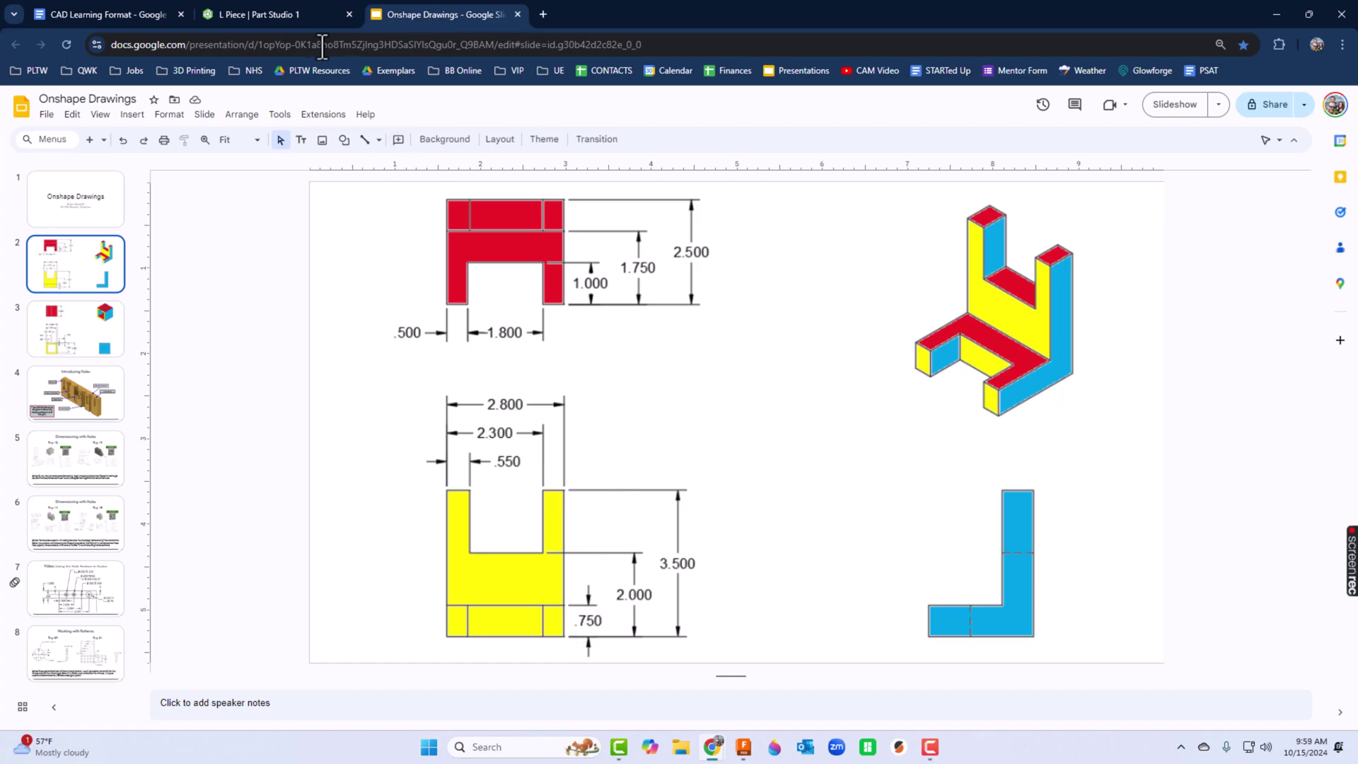
click(286, 15)
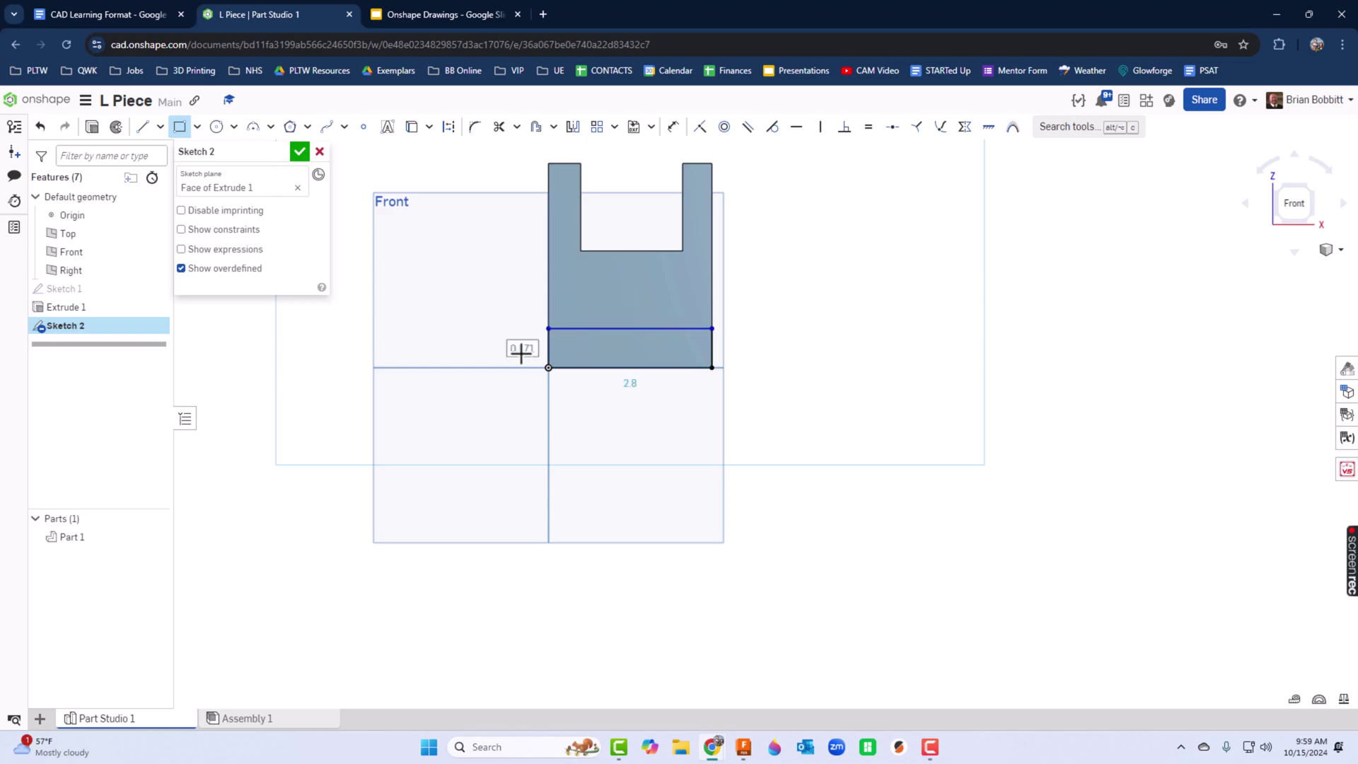
double_click(521, 349)
text(.75)
key(Return)
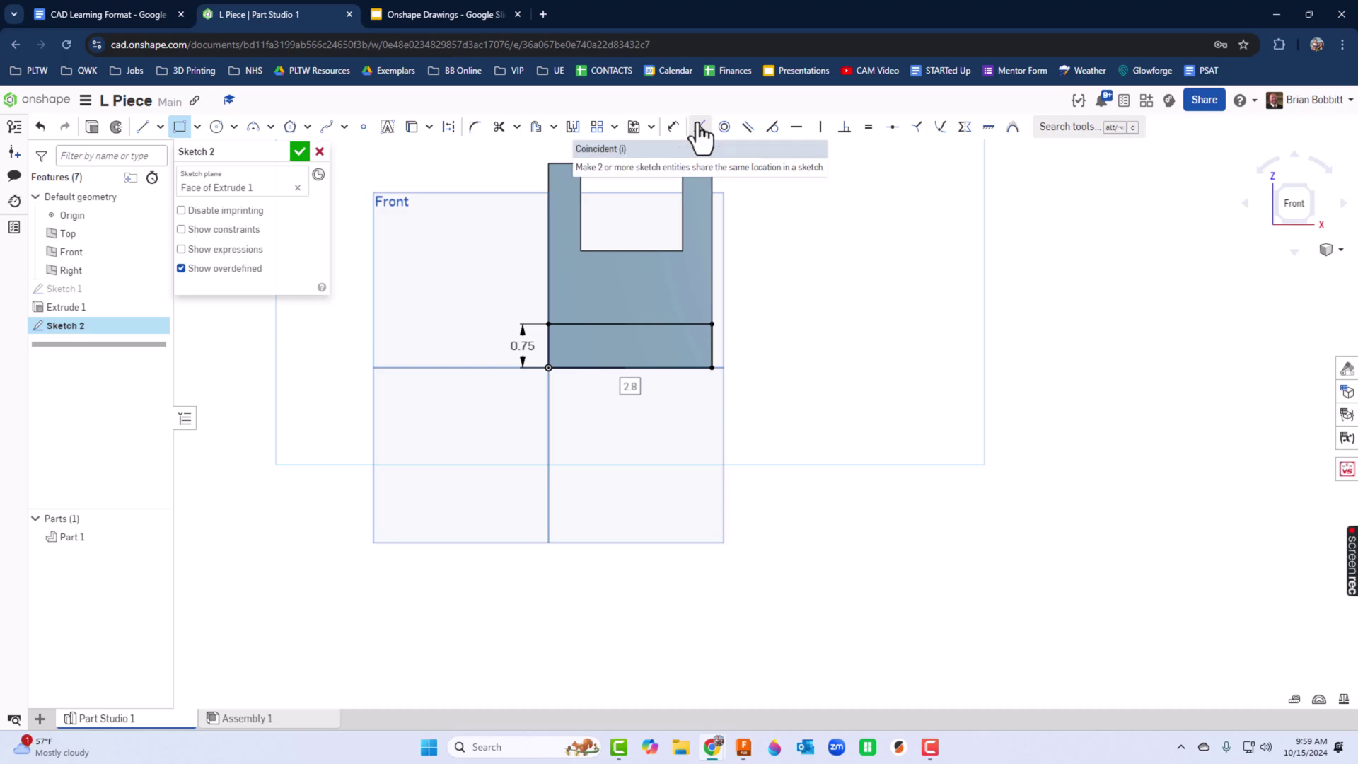
key(Return)
Extrude the rectangle forward 1.75 in, adding it to the existing part, after checking the depth in the drawing's top view
key(shift+e)
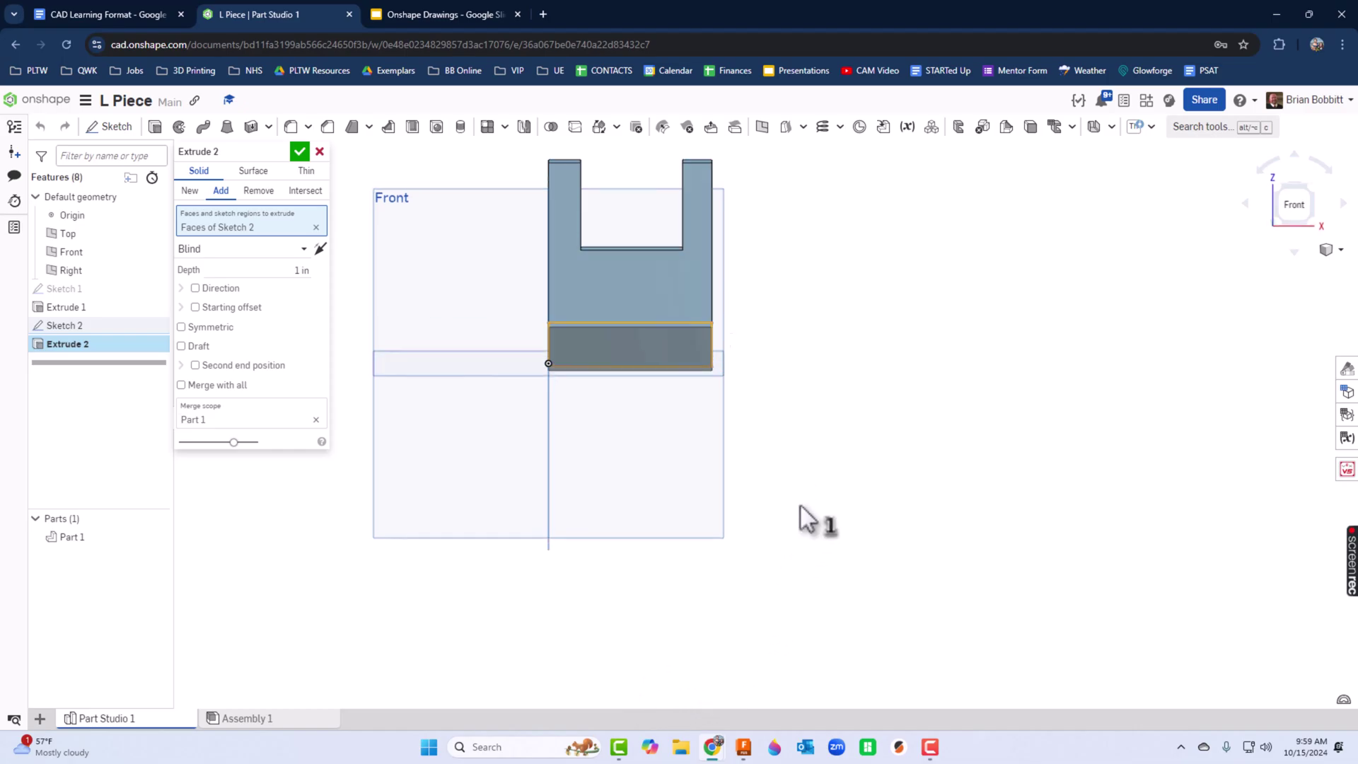
key(shift+7)
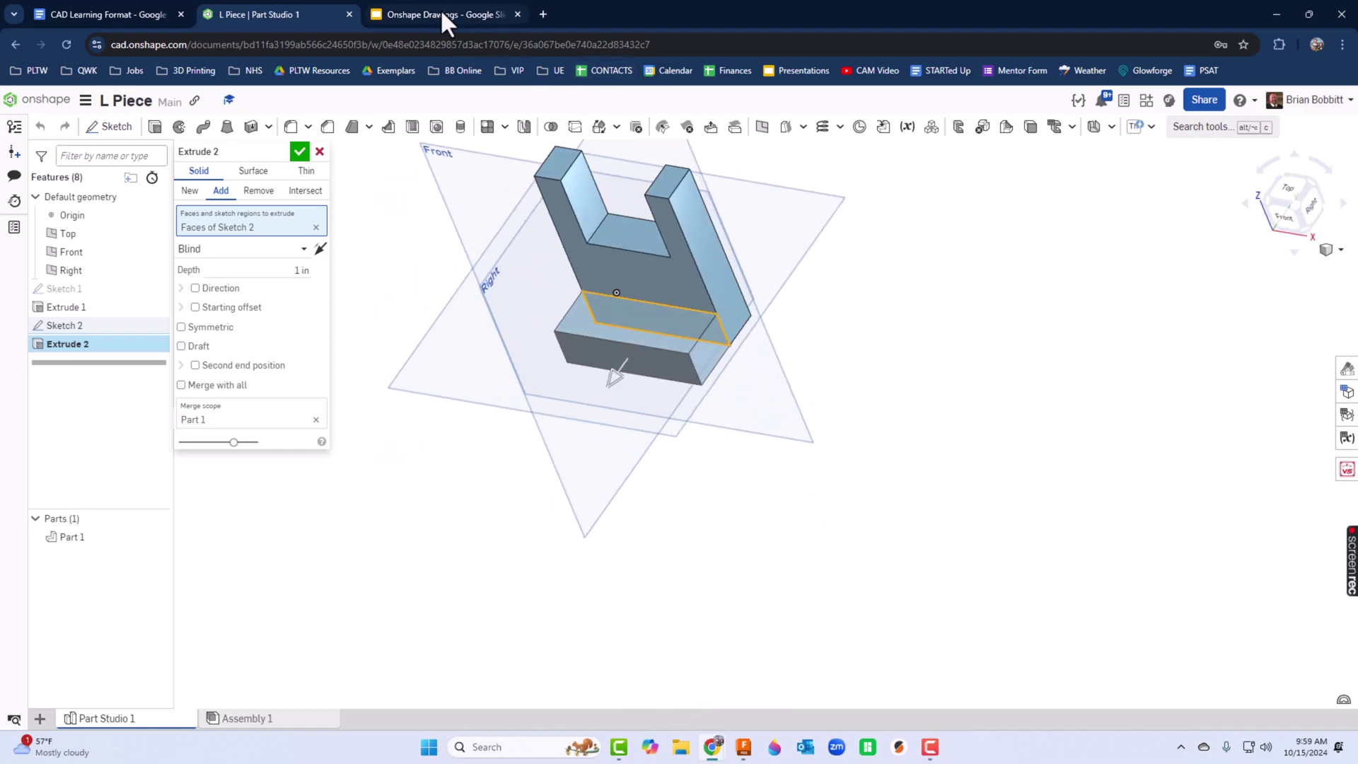
click(441, 12)
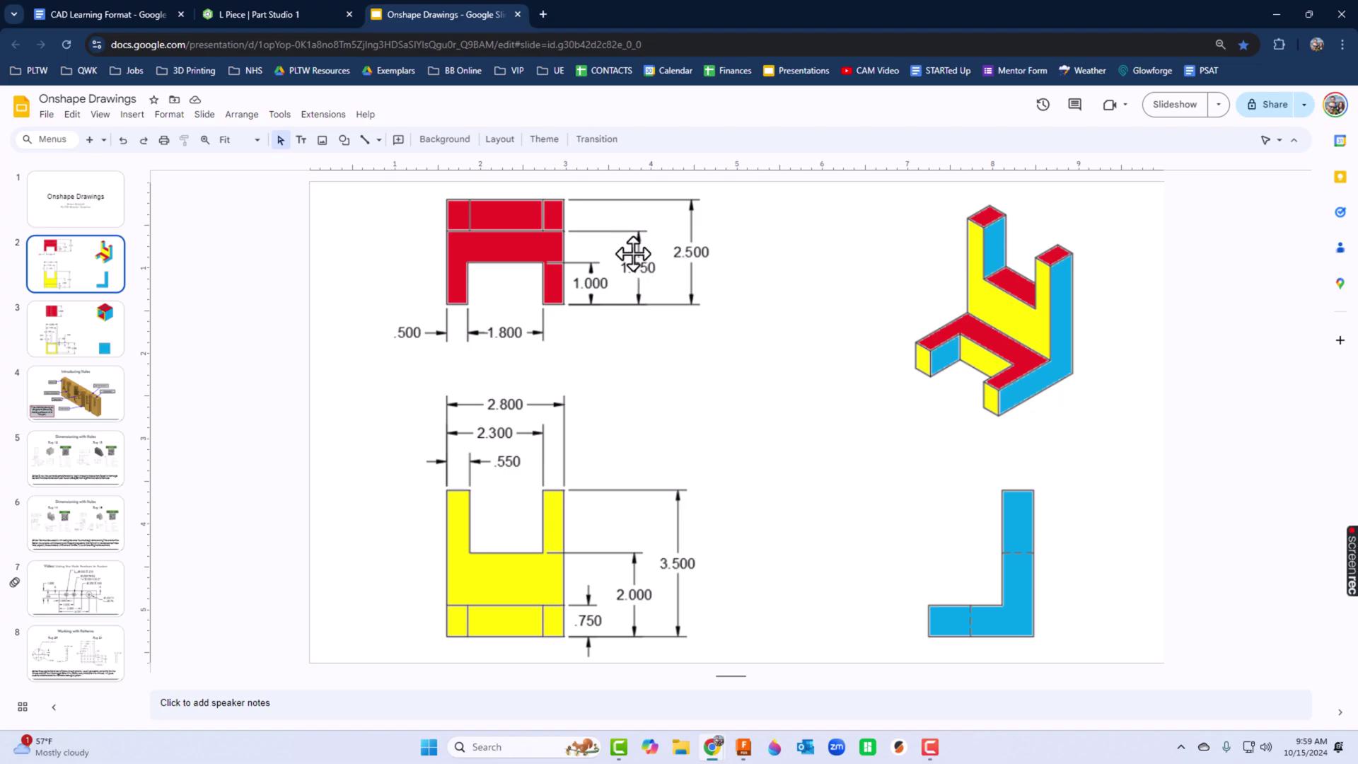
click(231, 13)
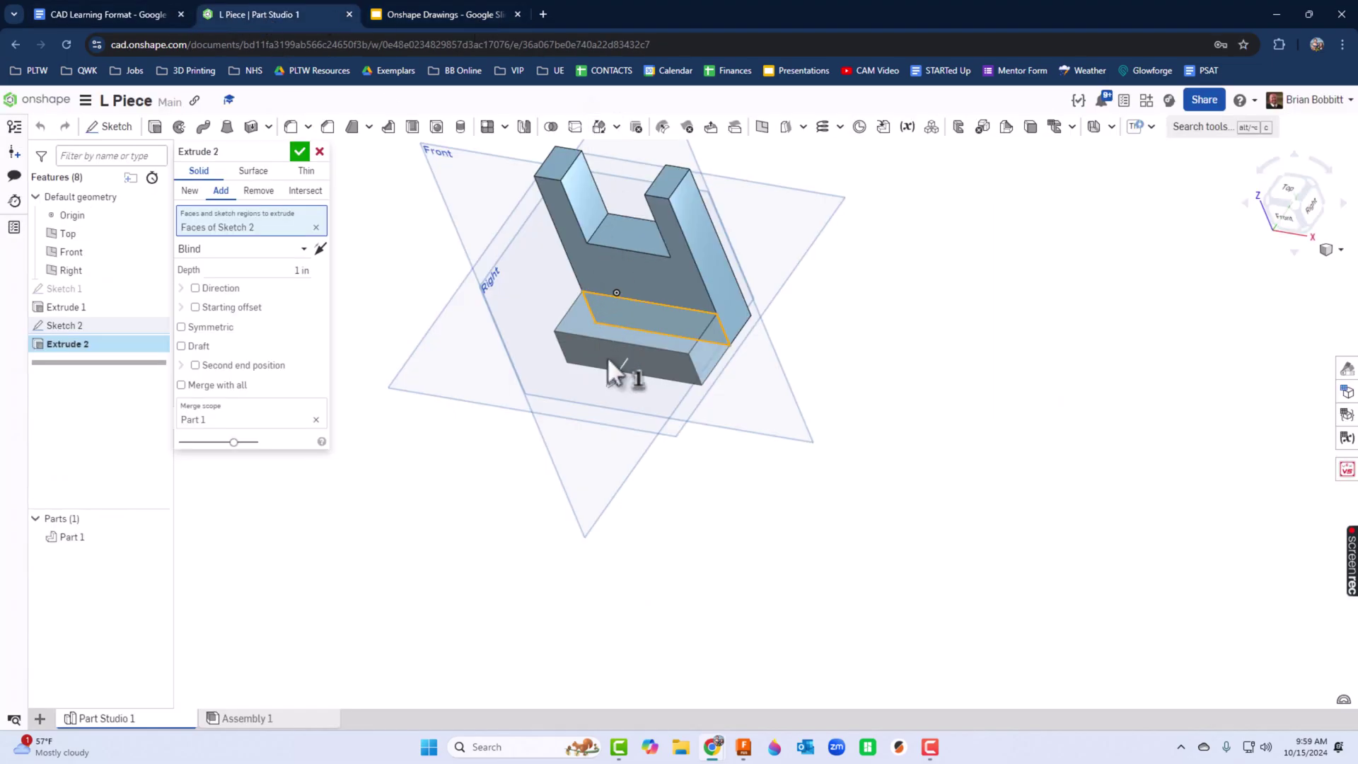
click(311, 270)
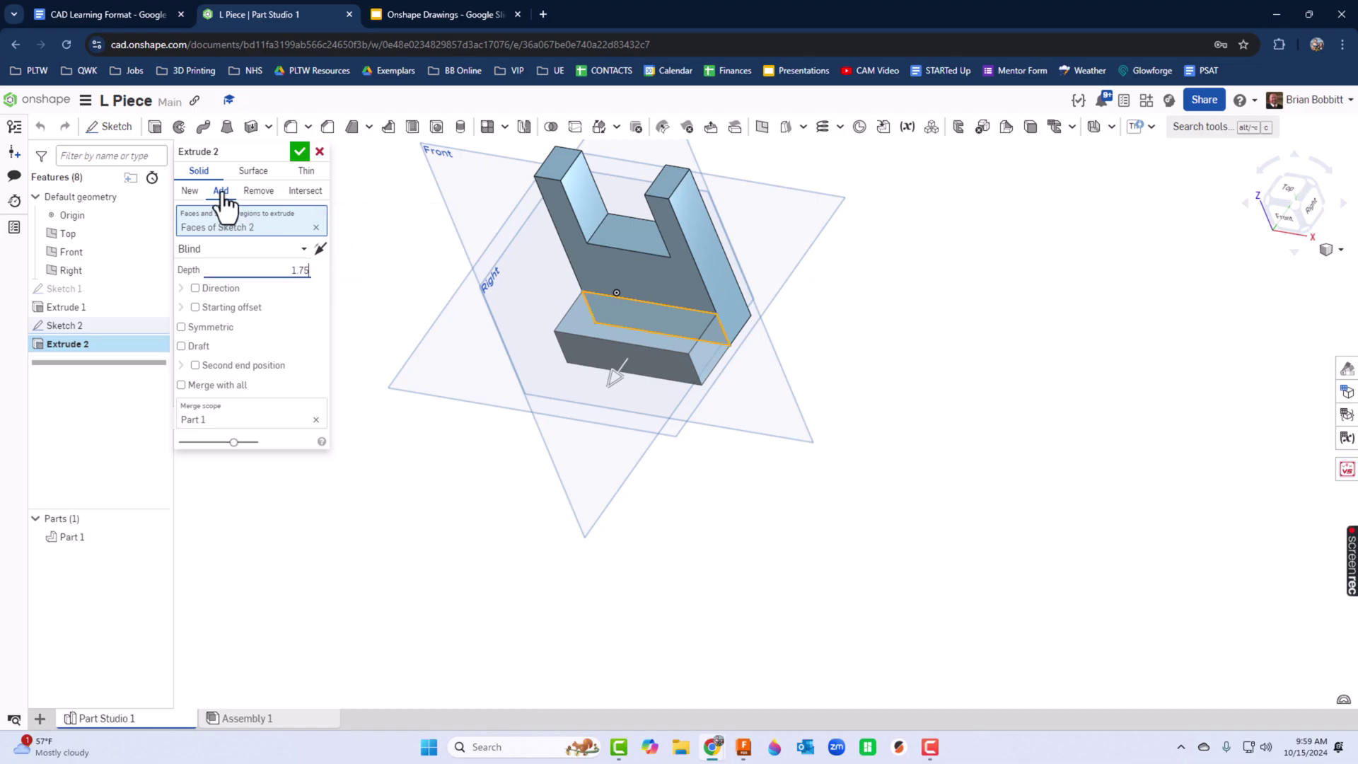
click(297, 152)
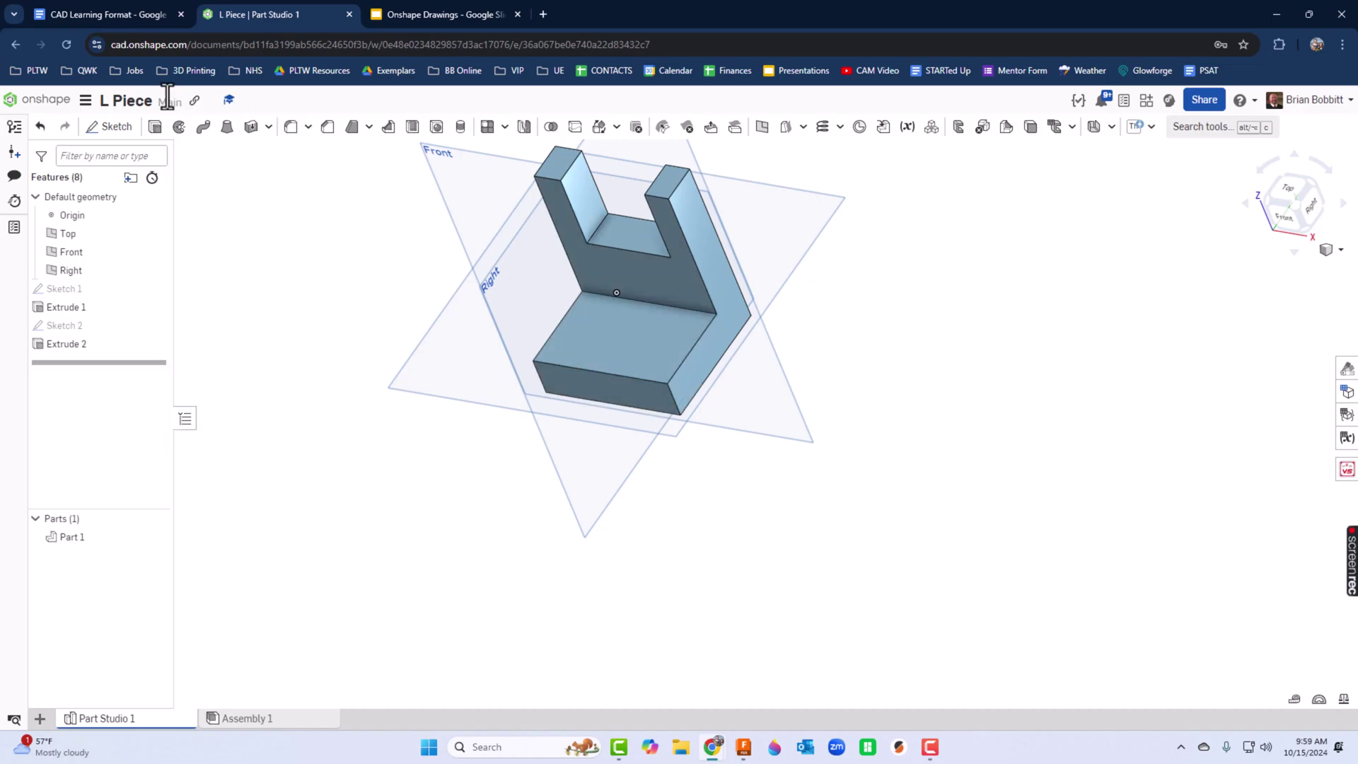
Sketch a rectangle on the base's top face, about 1.61 in wide and 1.09 in deep, starting on its front edge
click(119, 129)
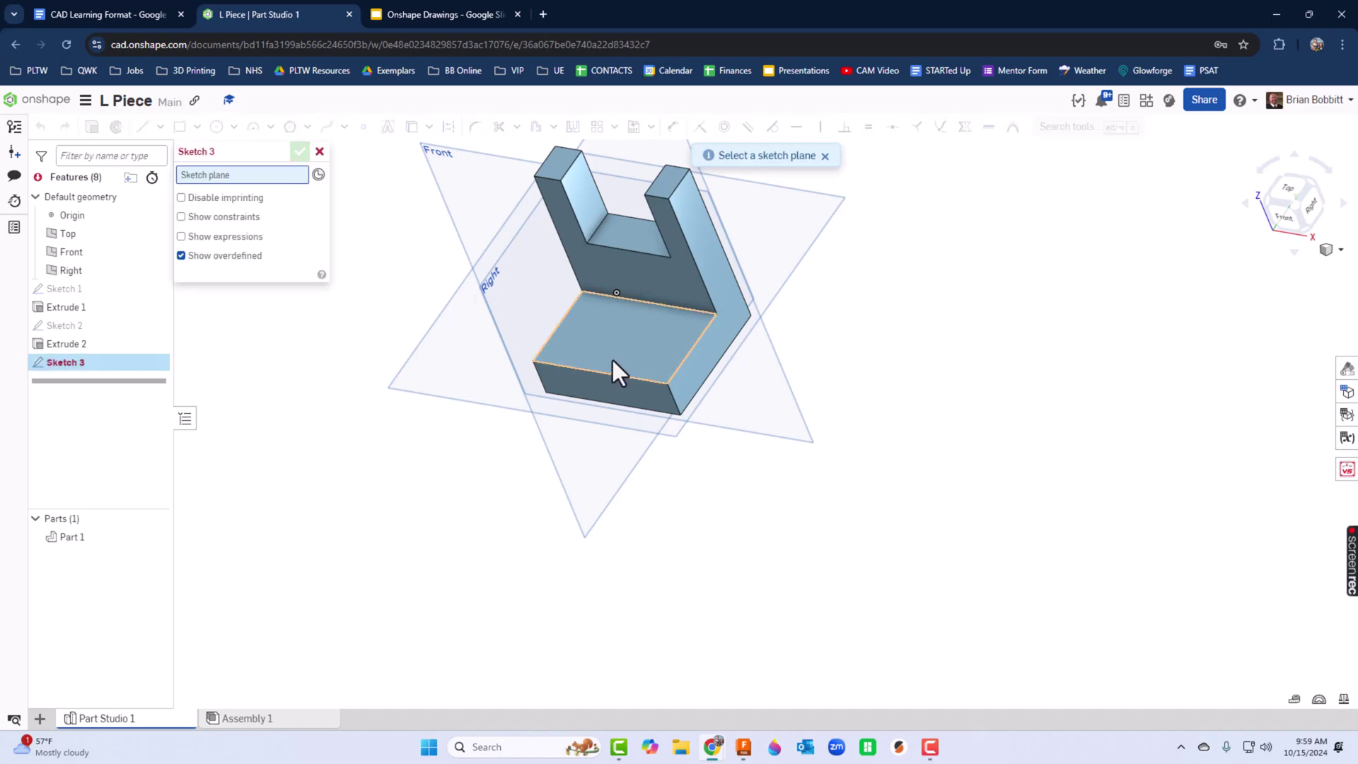
click(617, 338)
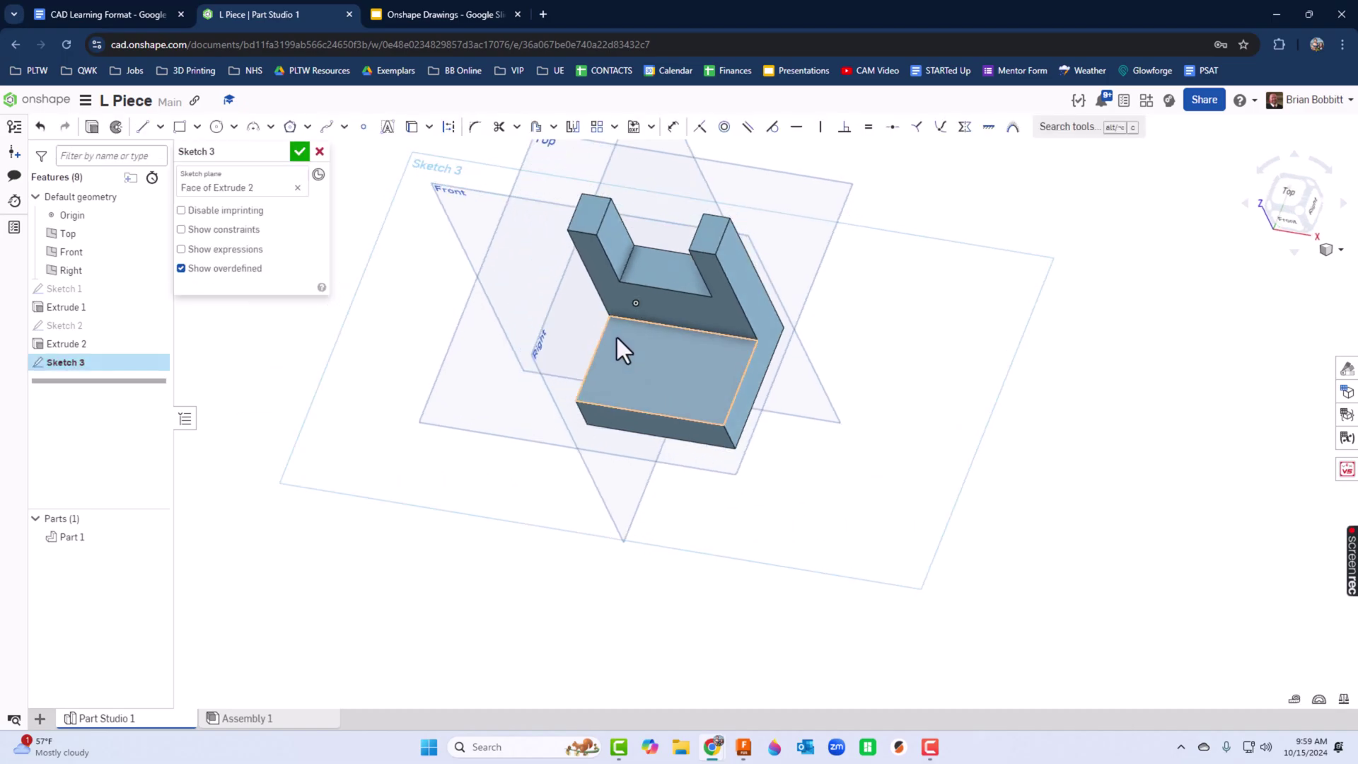
key(n)
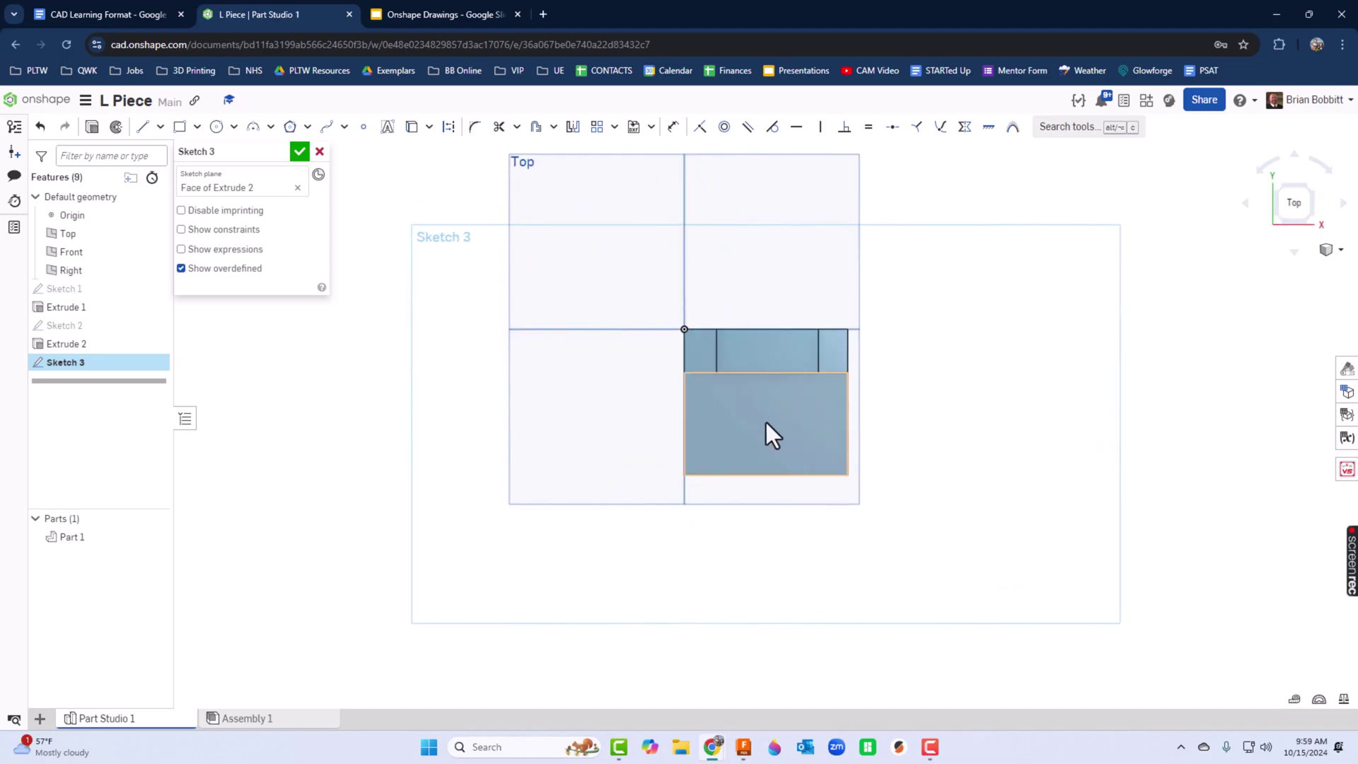
click(180, 127)
click(721, 475)
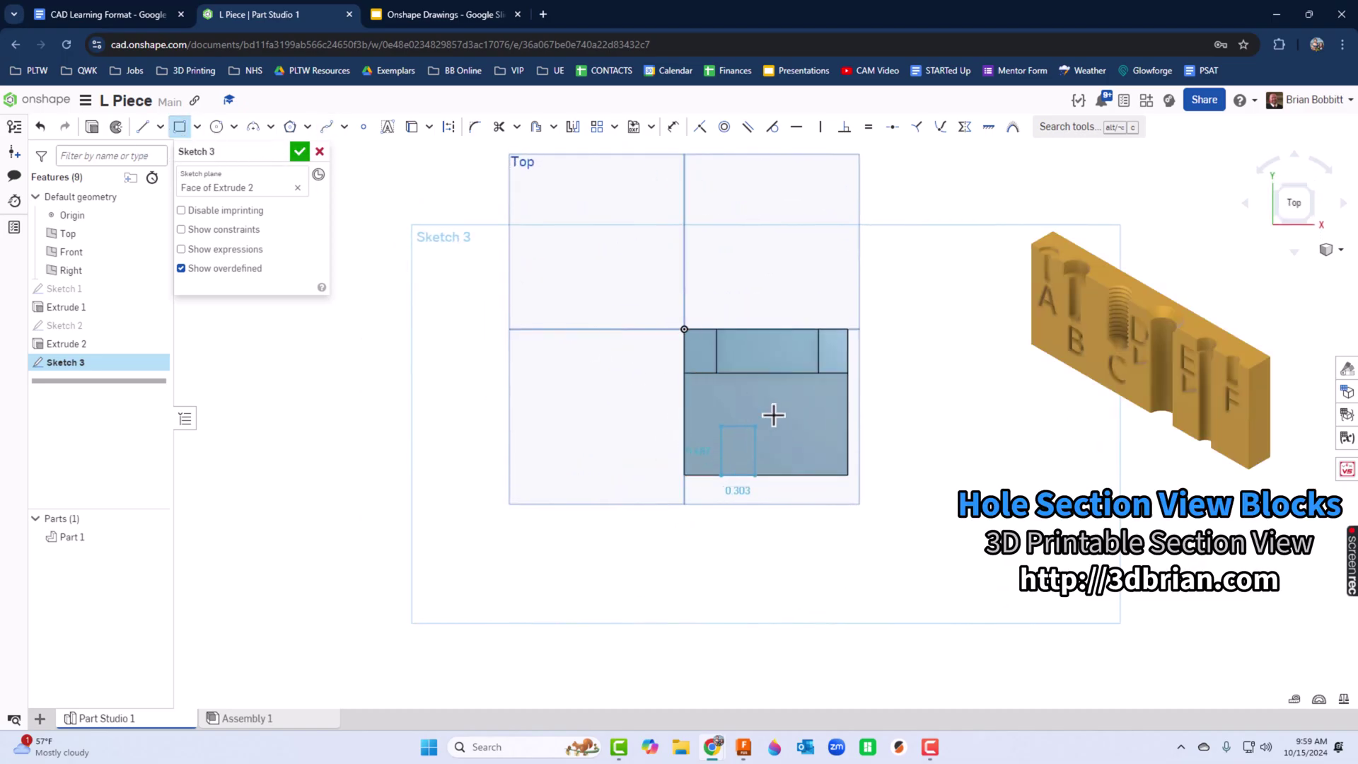
click(816, 412)
Check the reference drawing and dimension the rectangle's left edge 0.5 in from the base's left edge
click(472, 13)
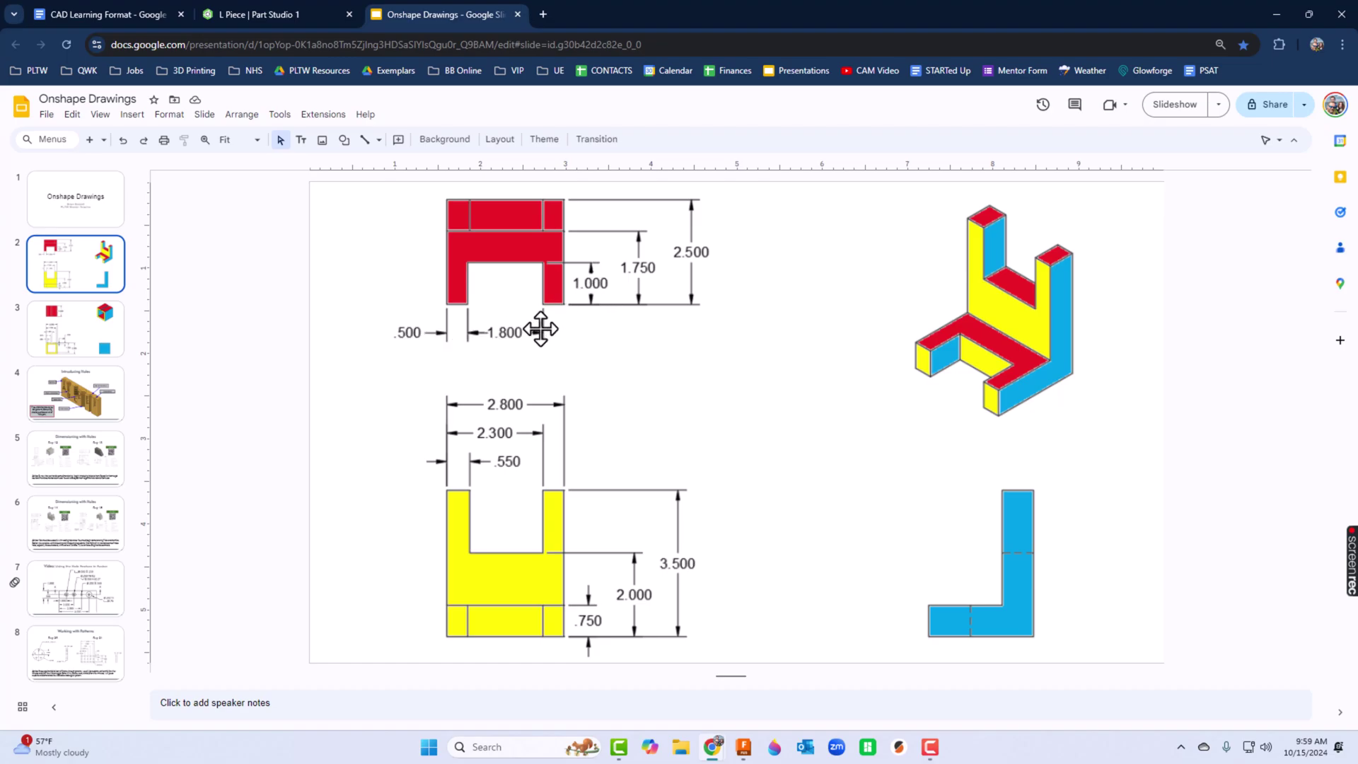
click(284, 12)
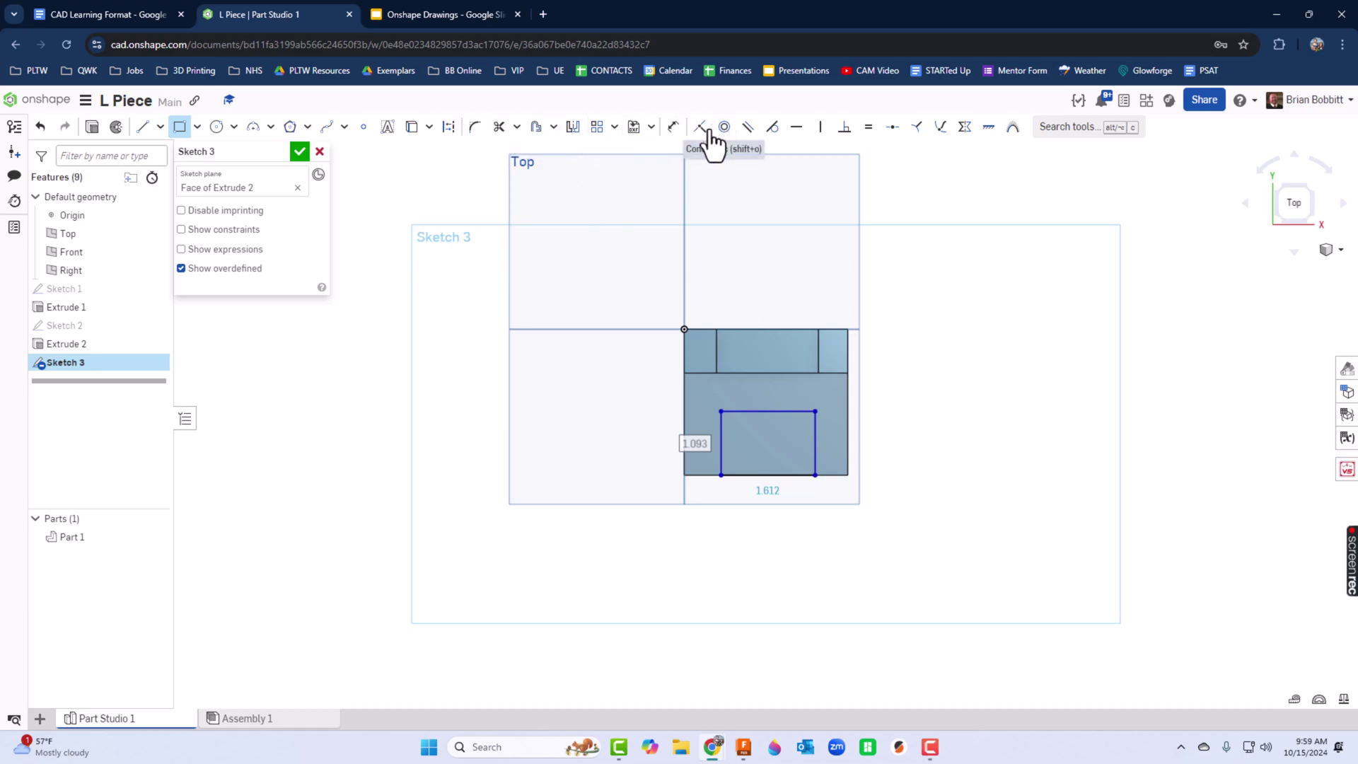
click(675, 129)
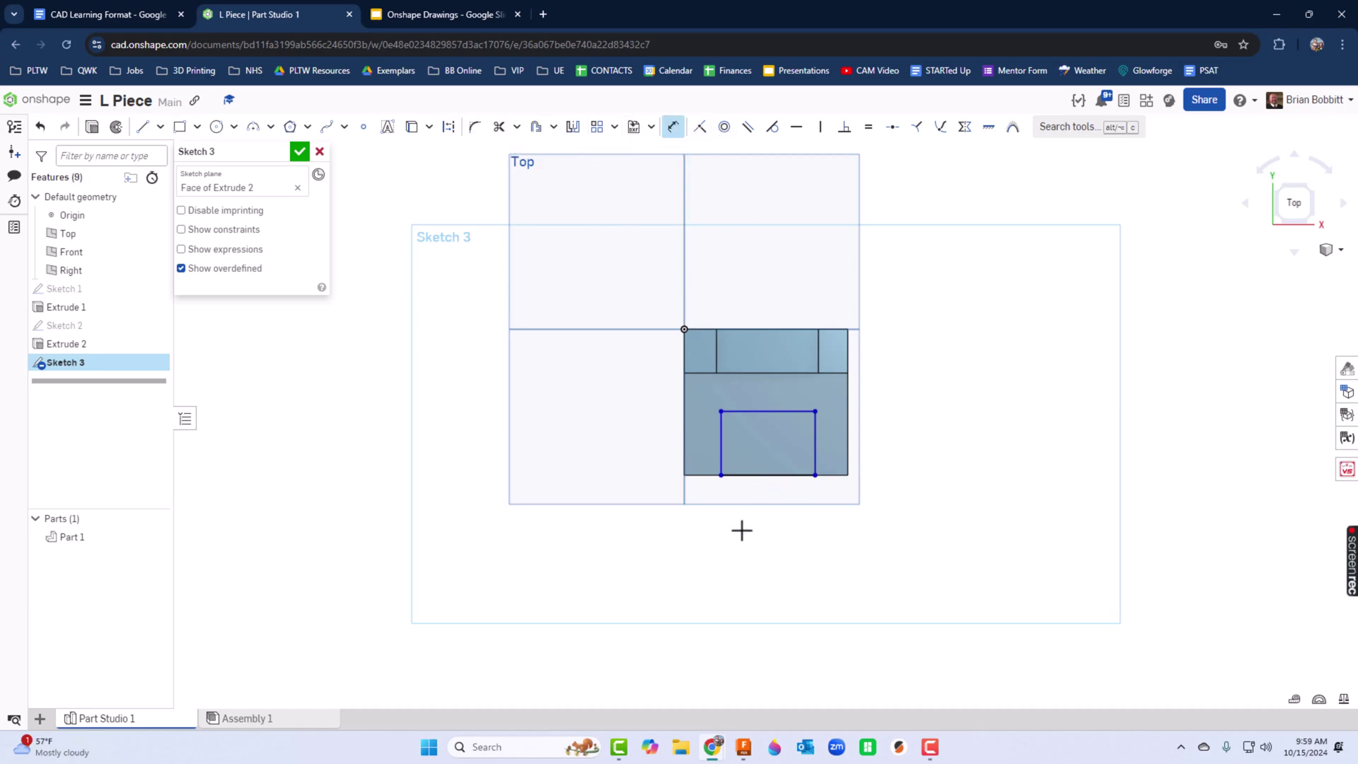
click(684, 465)
click(719, 452)
click(707, 525)
text(0.5)
key(Return)
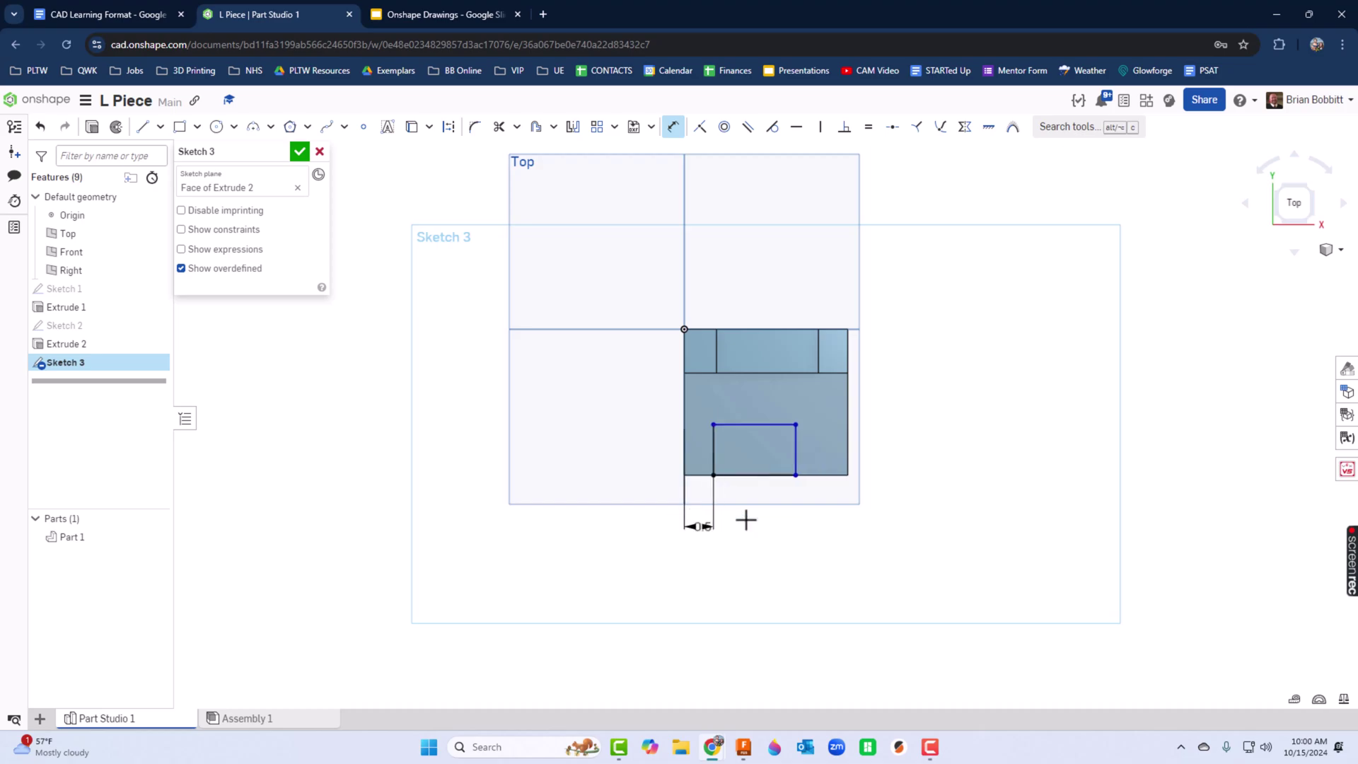
key(Escape)
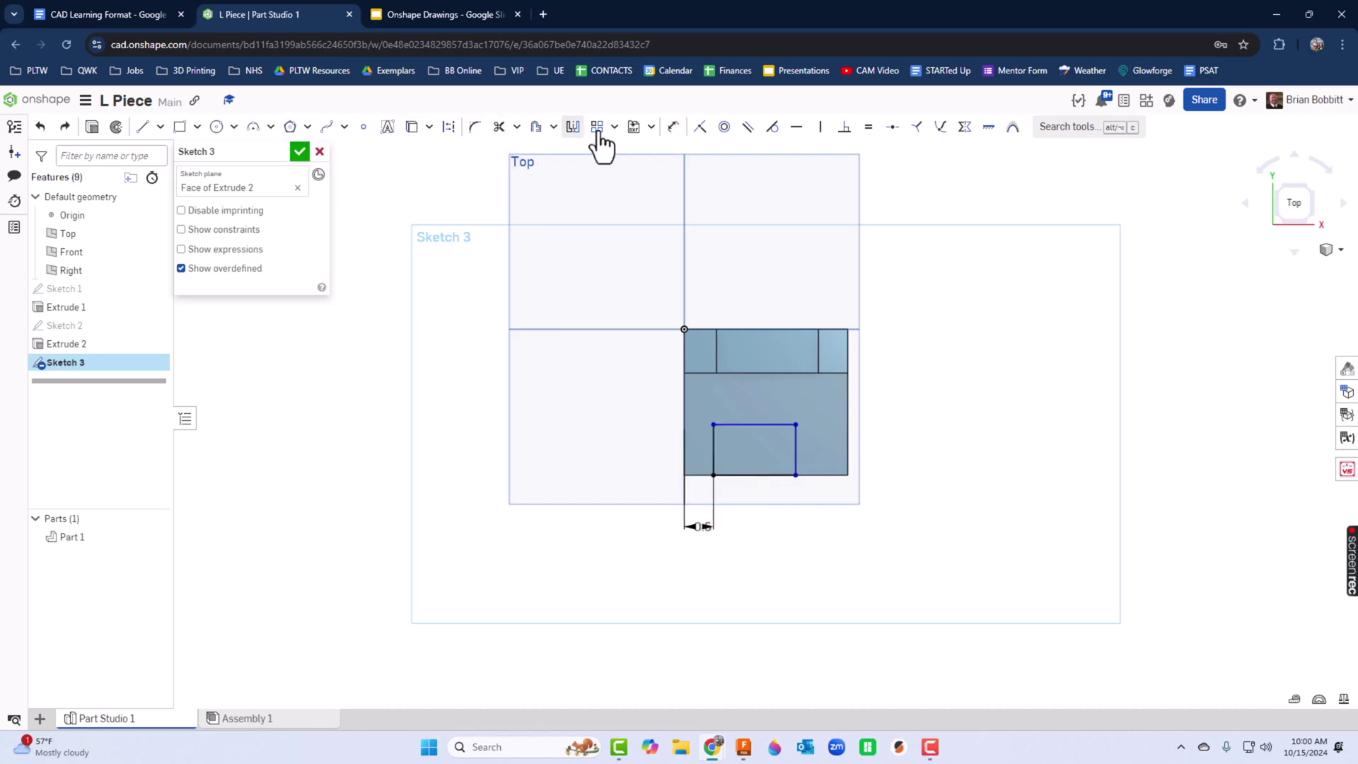
Dimension the sketched rectangle on the base's top face 1.8 in wide and 1 in deep
click(673, 127)
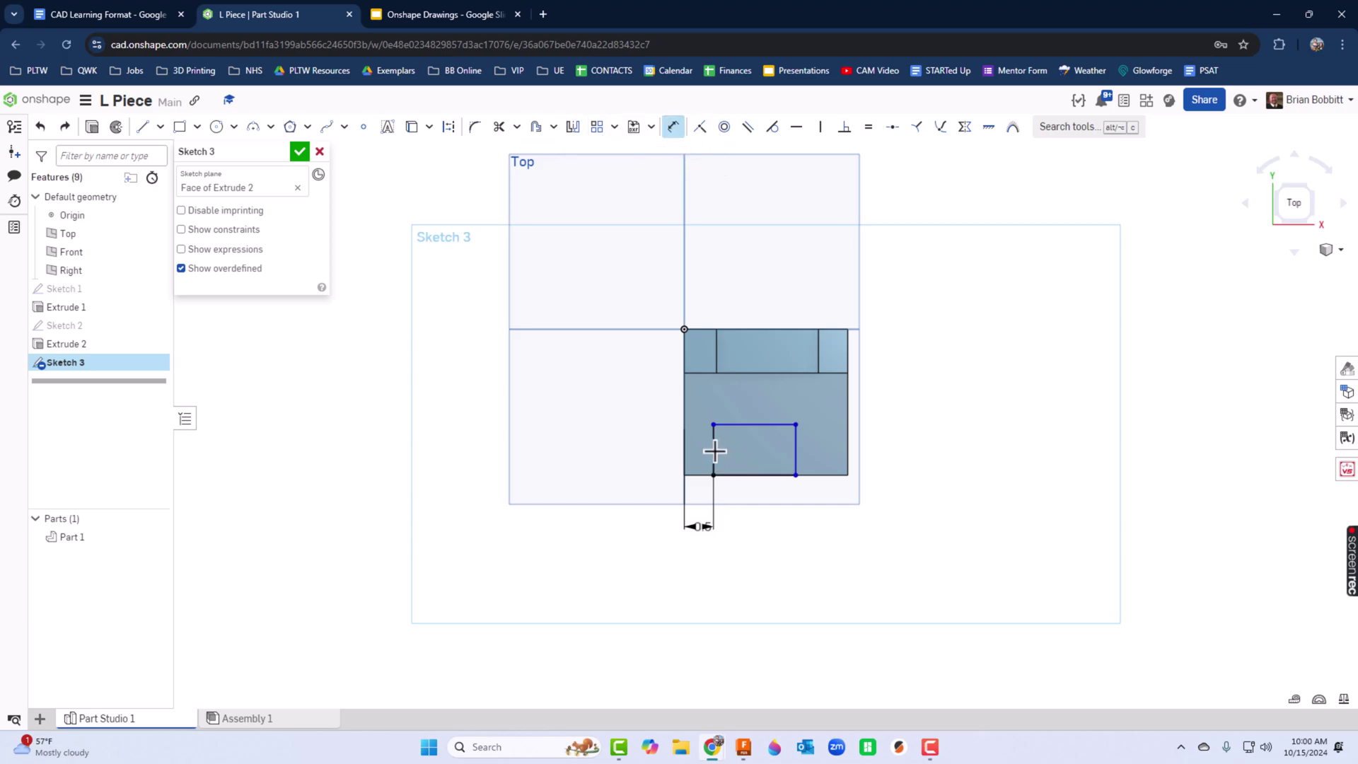
click(796, 451)
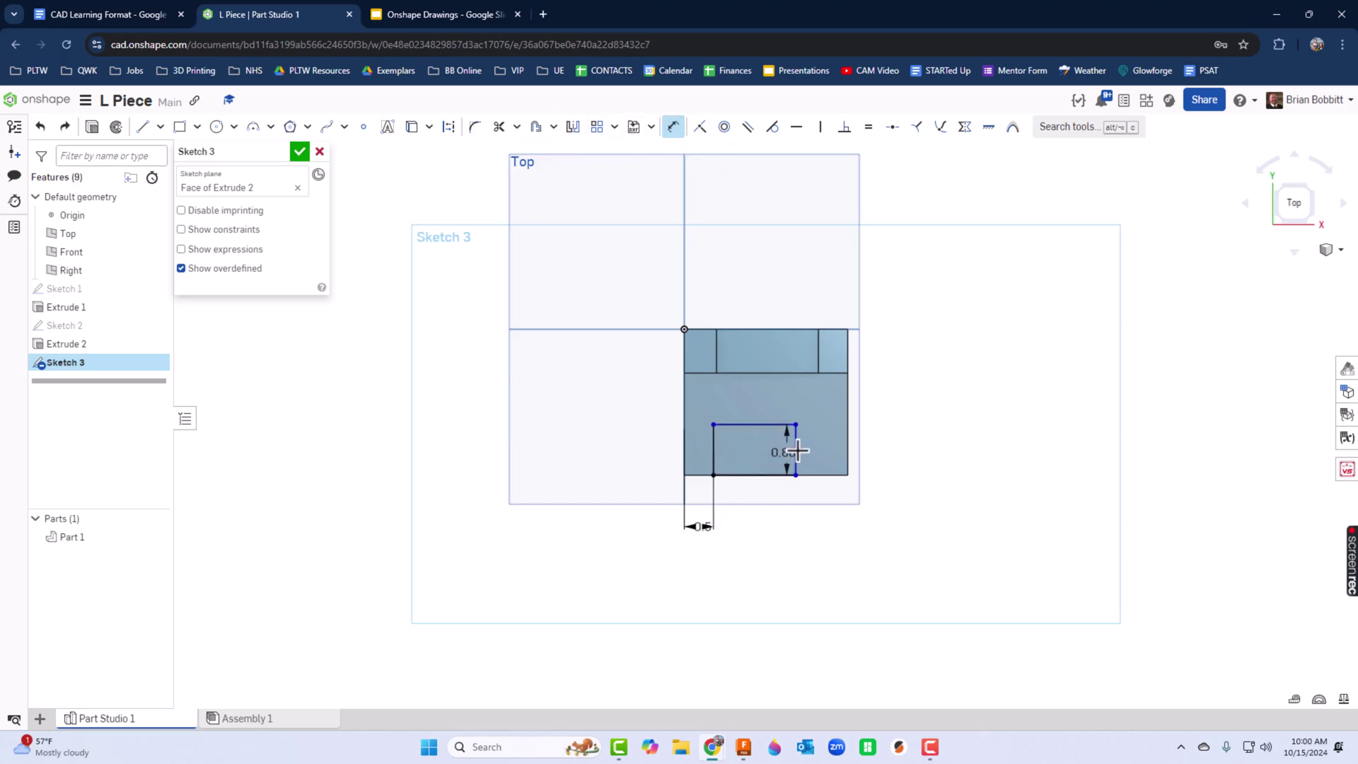
click(784, 521)
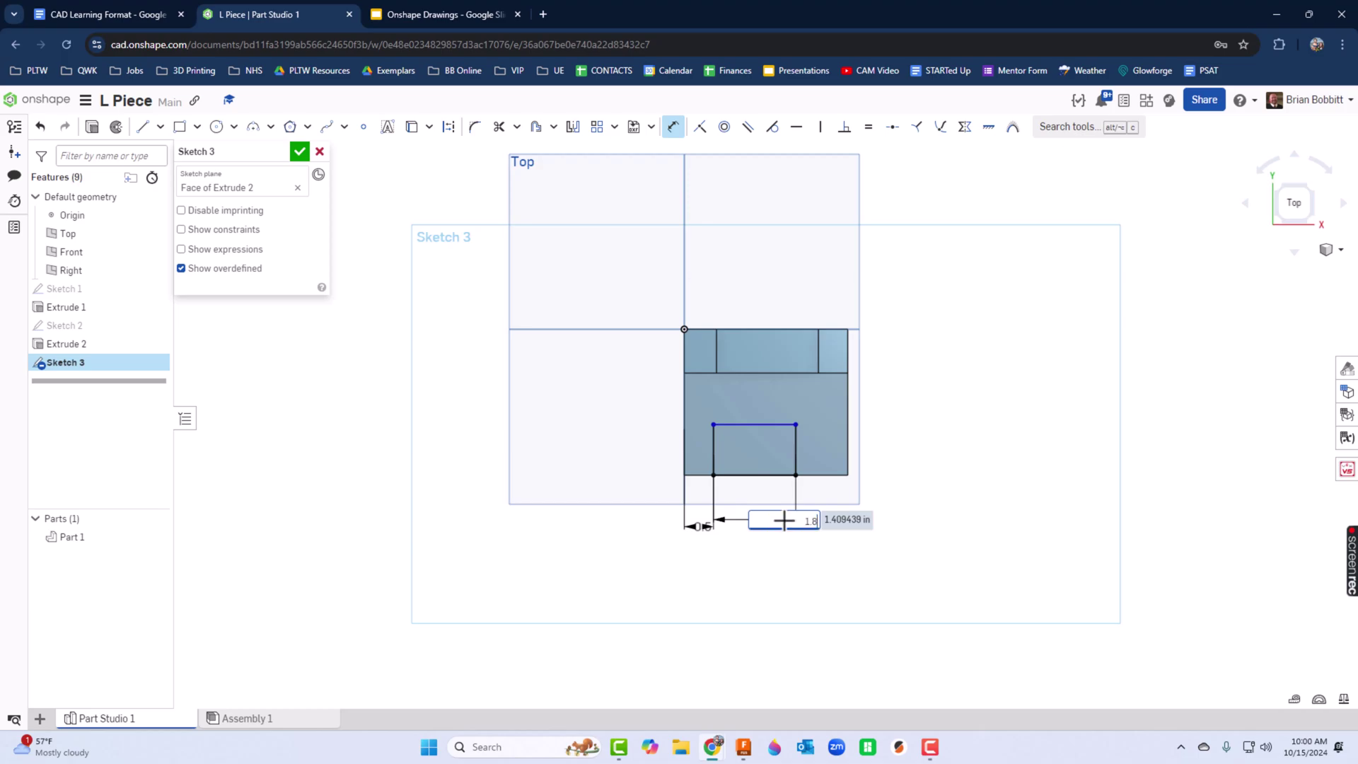
key(Return)
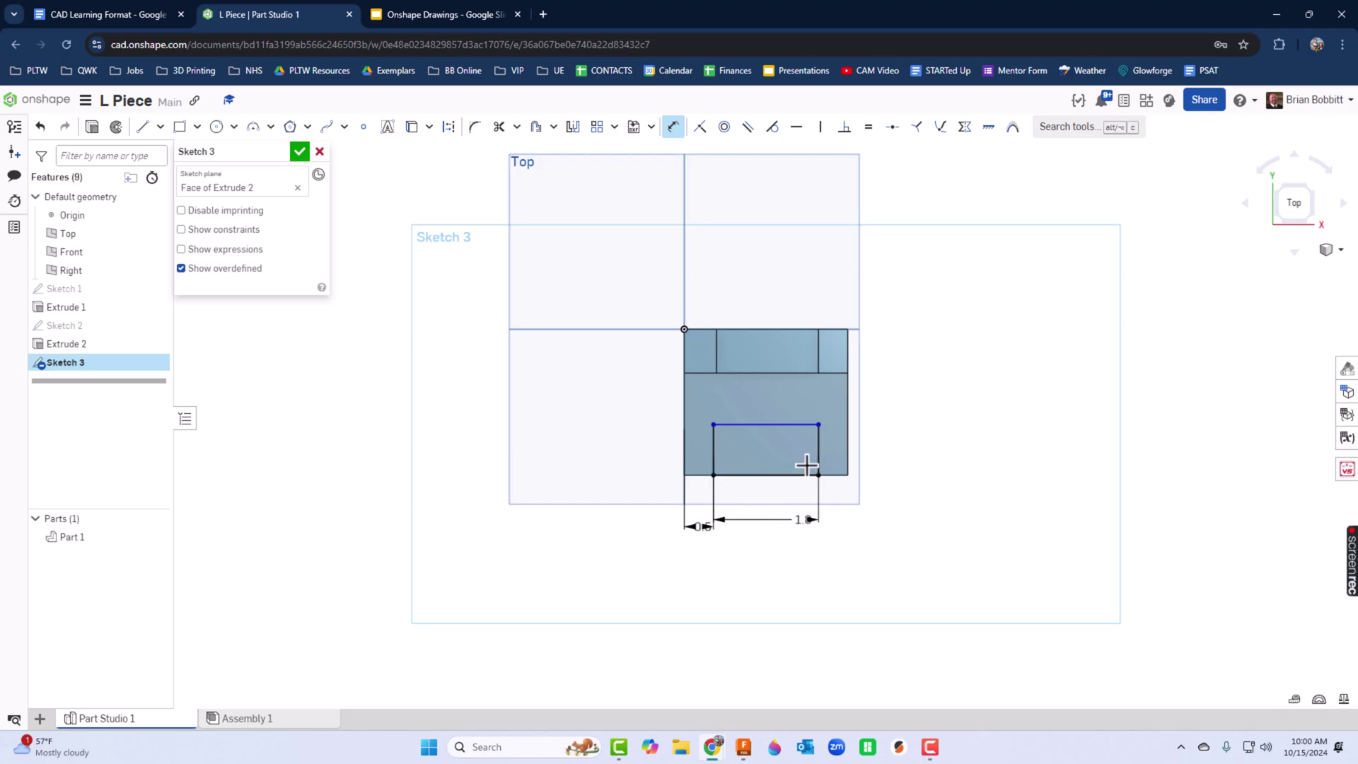
click(827, 448)
click(891, 437)
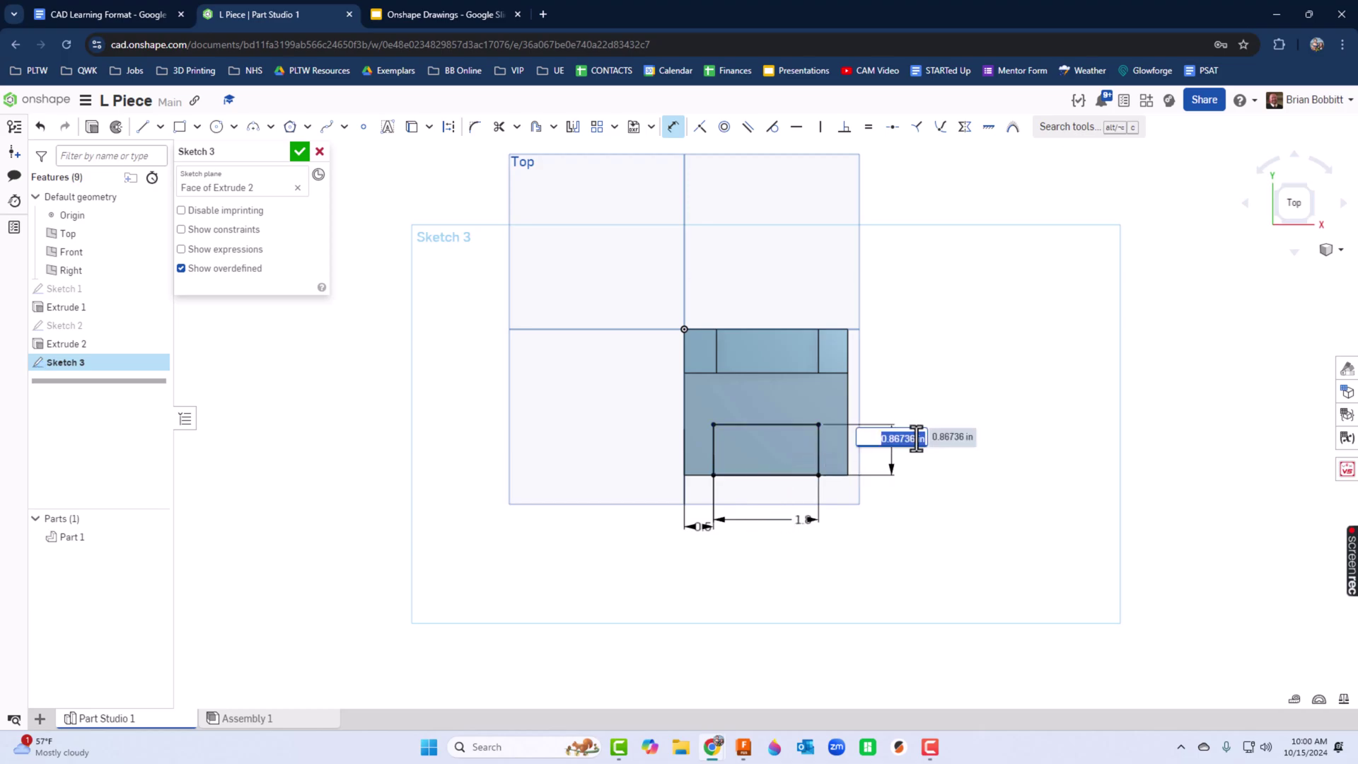
key(Return)
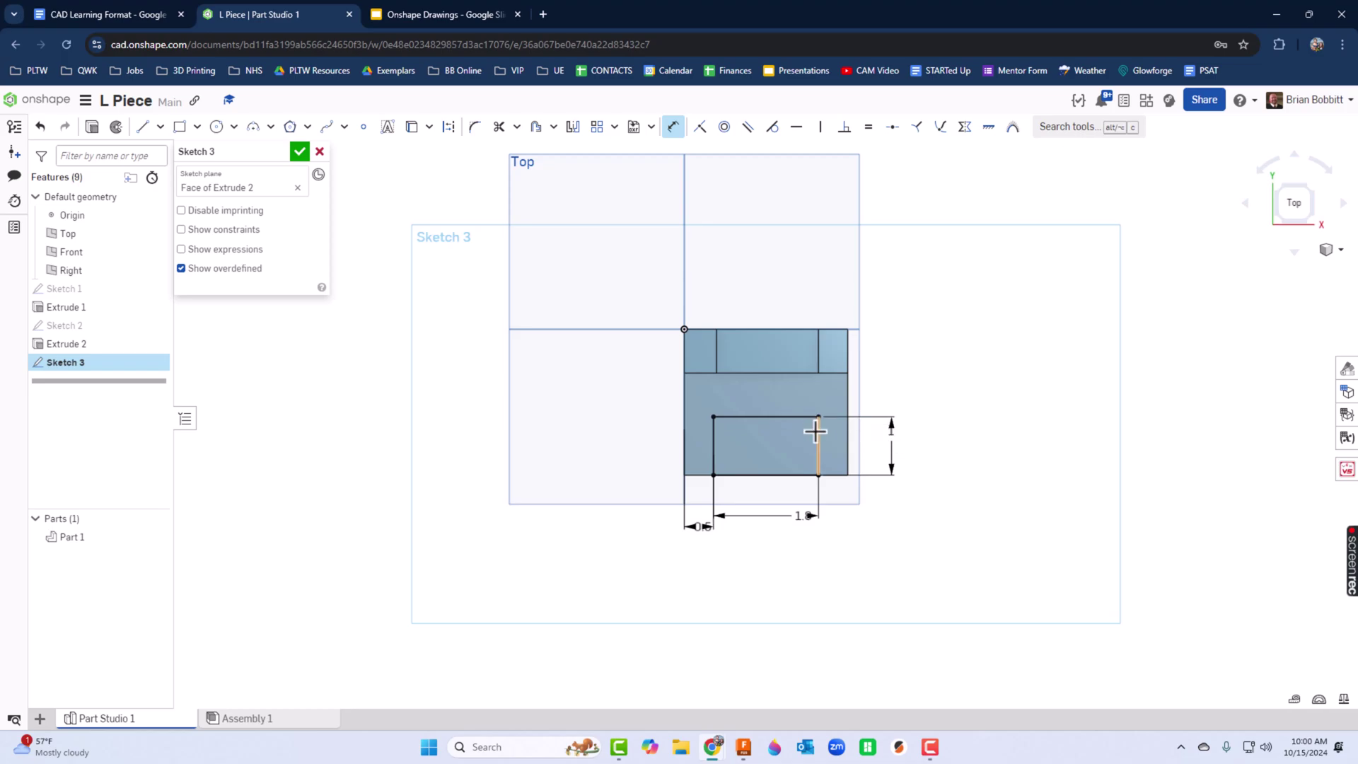
key(Return)
Extrude the rectangle downward about 1.42 in as a Remove operation, cutting the notch fully through the base
key(shift+e)
mouse_move(855, 599)
right_down()
mouse_move(844, 537)
mouse_move(789, 506)
mouse_move(809, 539)
mouse_move(839, 540)
right_up()
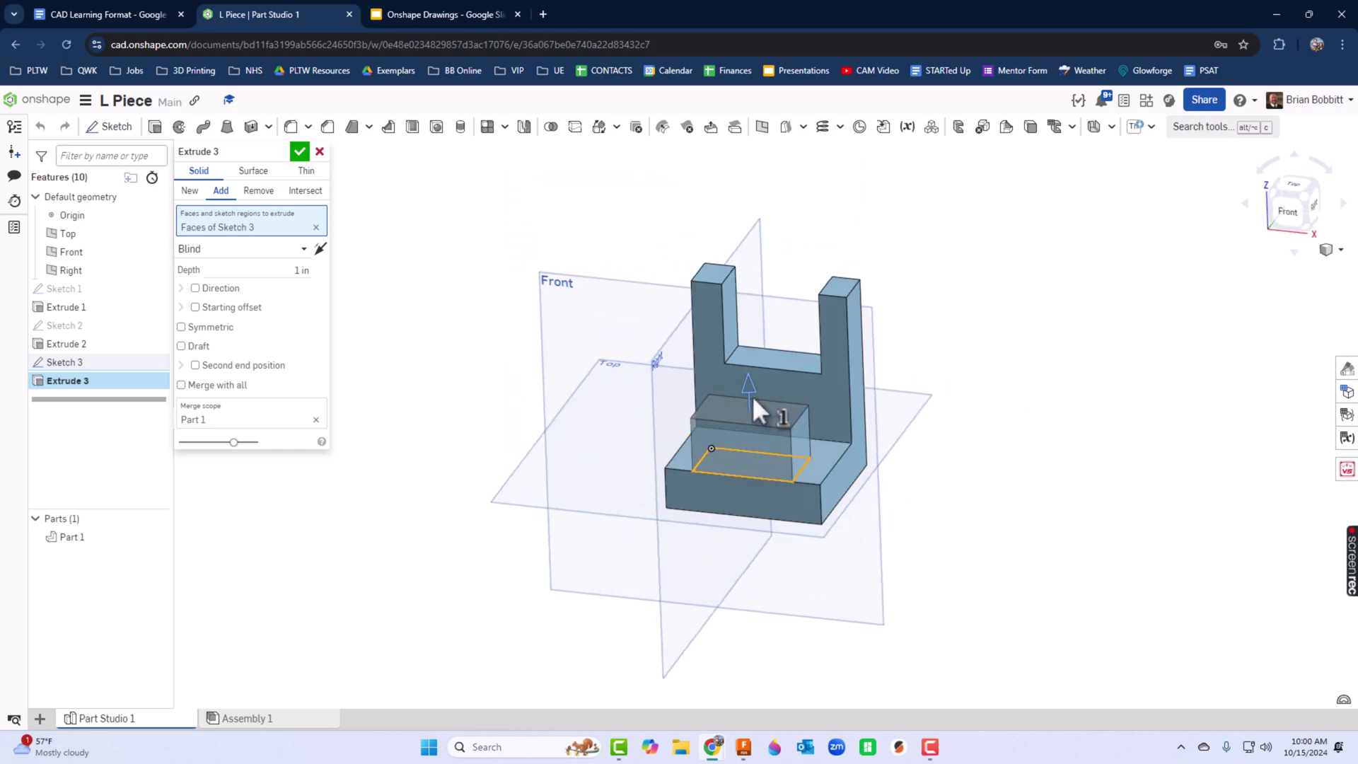
drag(752, 387, 745, 512)
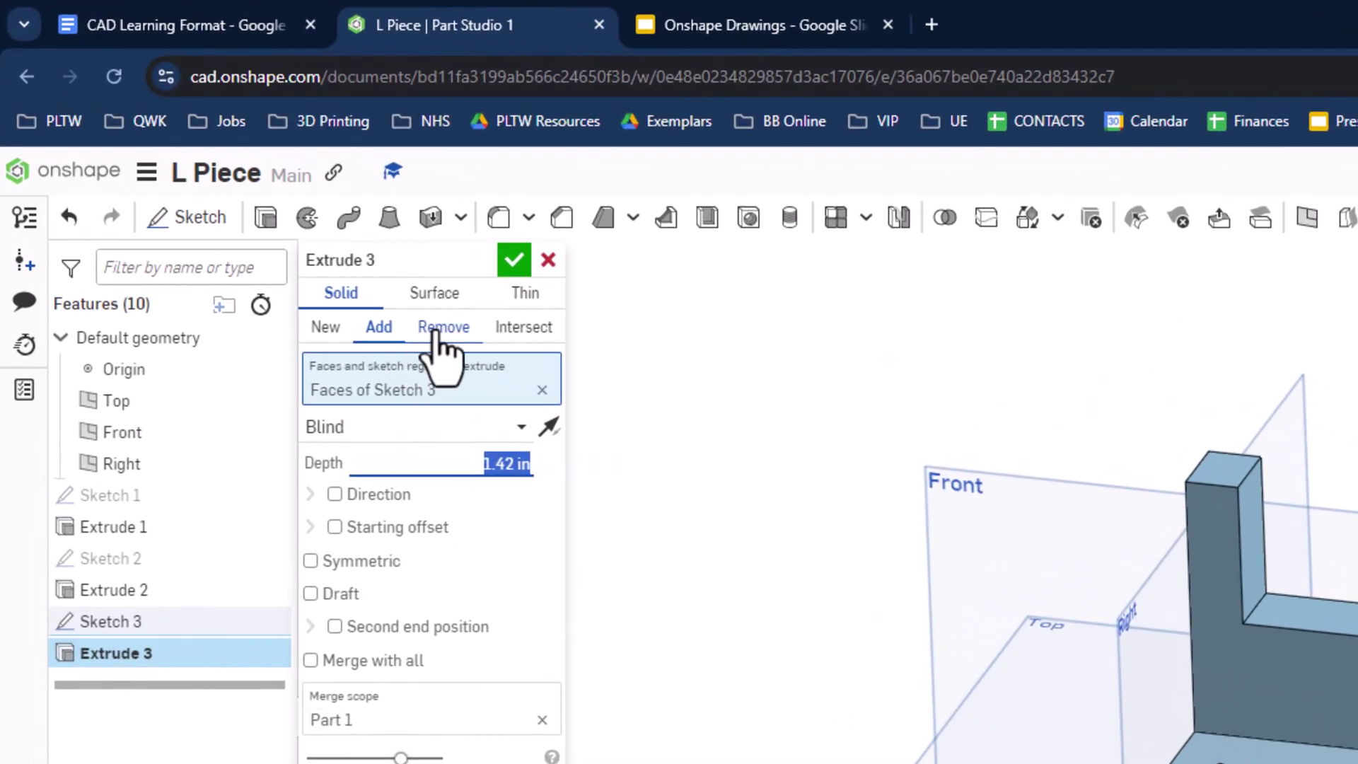
click(439, 341)
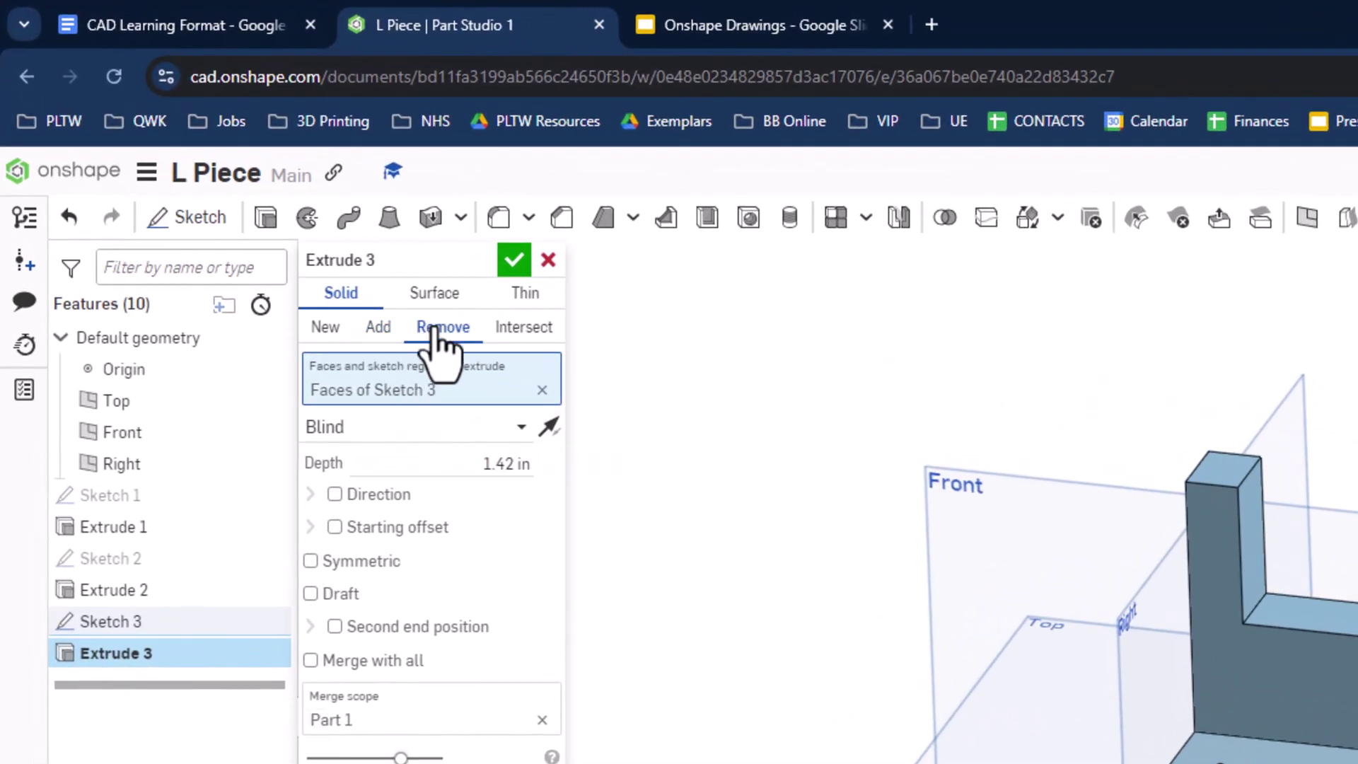
click(379, 329)
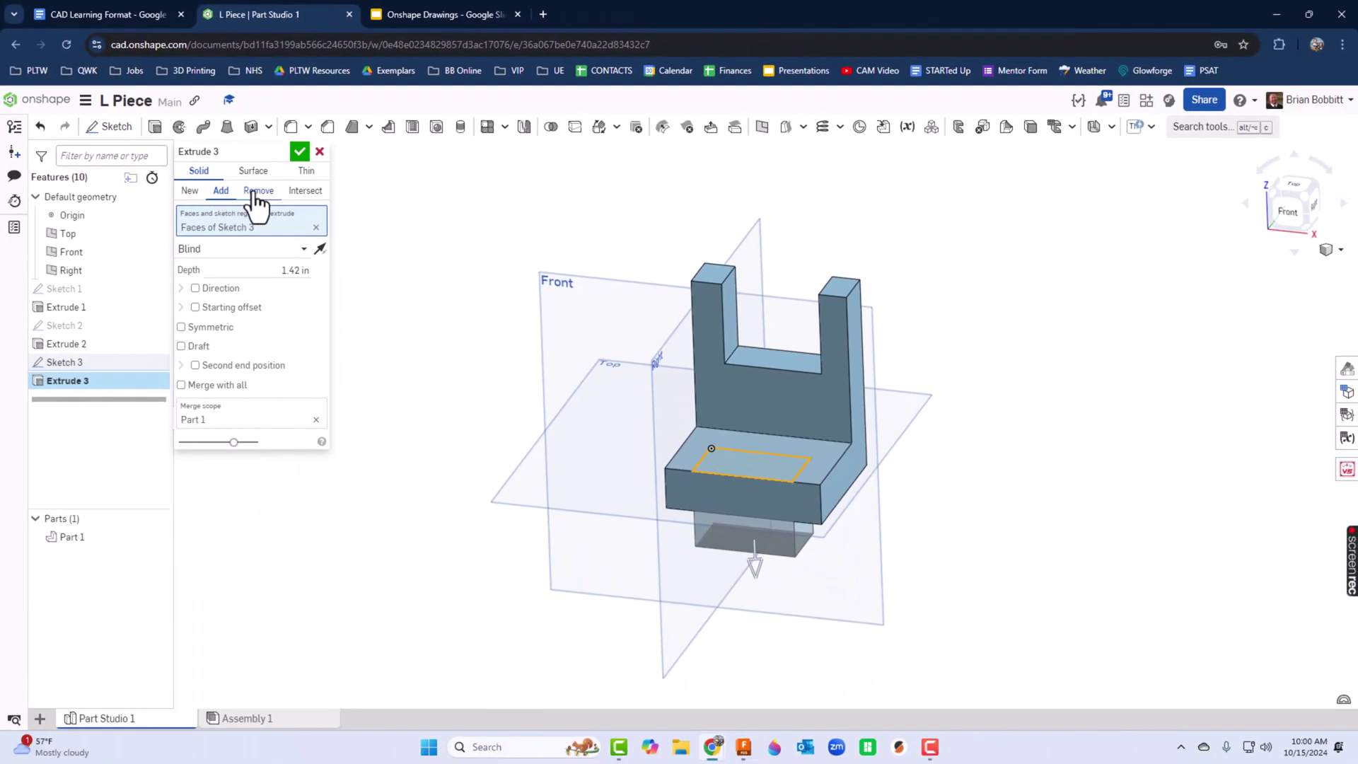
click(259, 197)
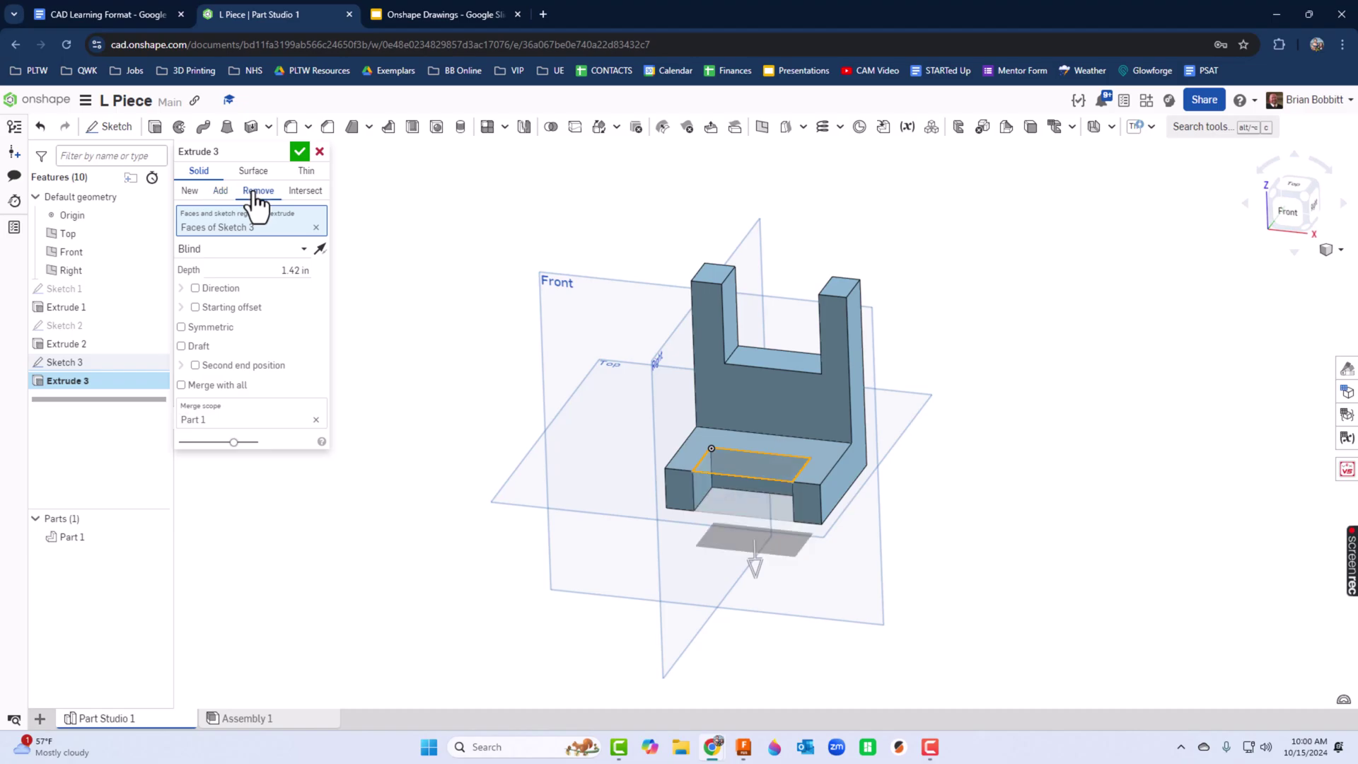
click(300, 152)
Hide the origin and the Top, Front and Right default planes so that only the part is displayed
mouse_move(899, 554)
right_down()
mouse_move(956, 520)
mouse_move(902, 506)
mouse_move(951, 511)
mouse_move(952, 566)
mouse_move(933, 532)
mouse_move(960, 523)
mouse_move(917, 549)
right_up()
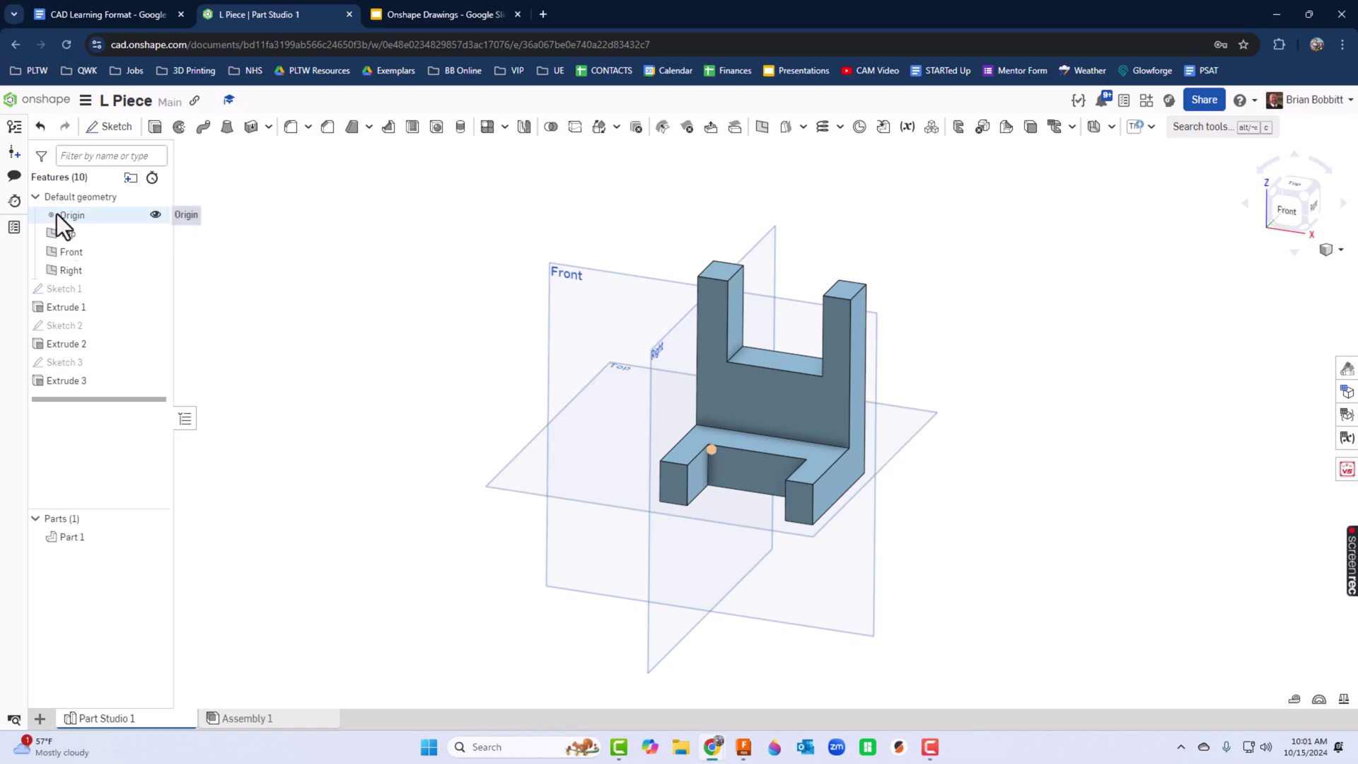
click(155, 215)
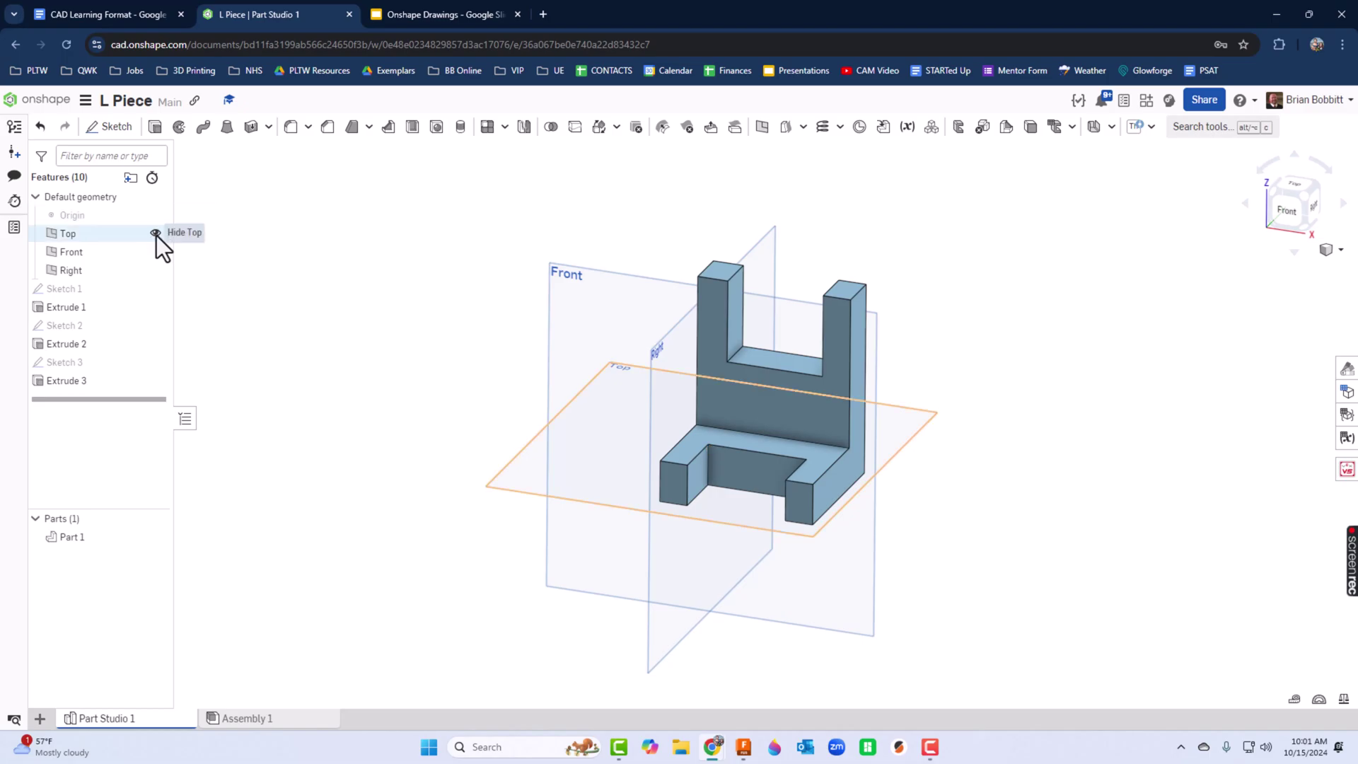
click(155, 233)
click(156, 252)
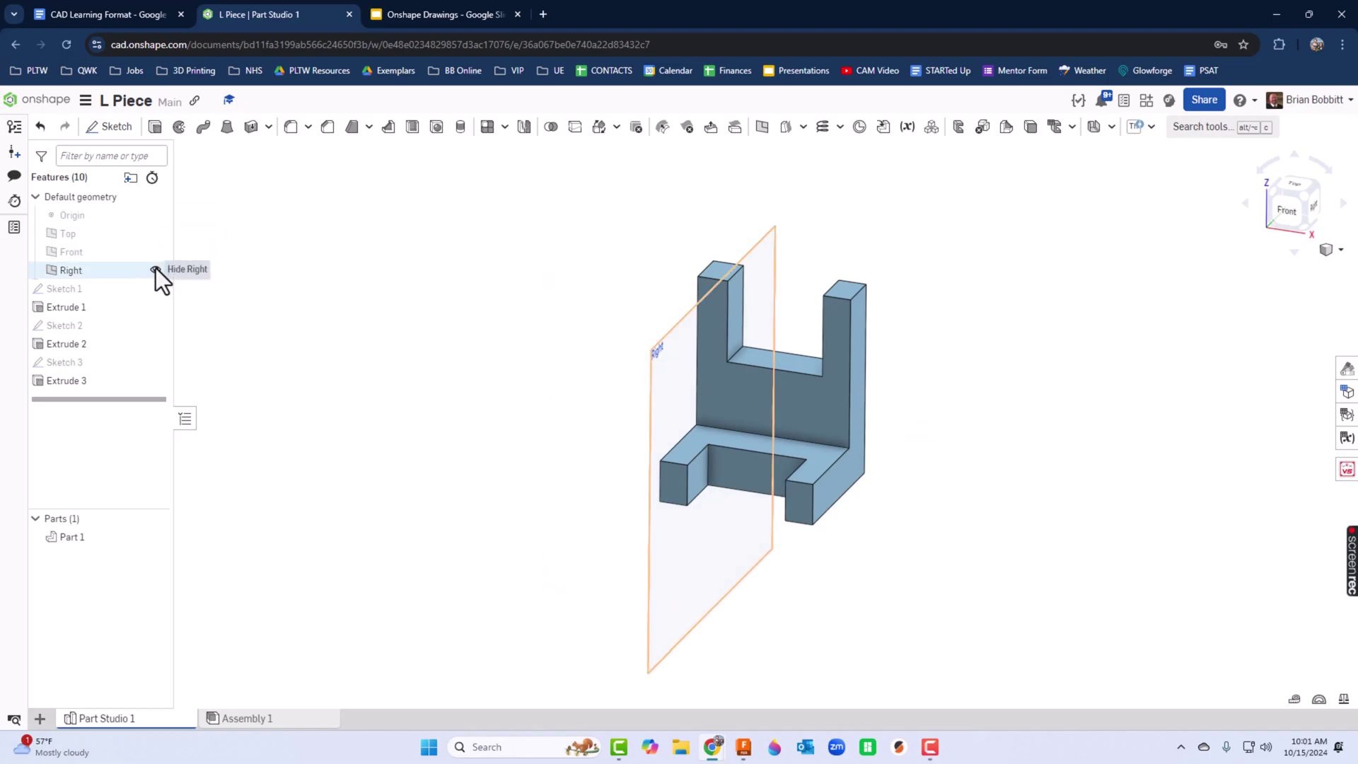
click(156, 270)
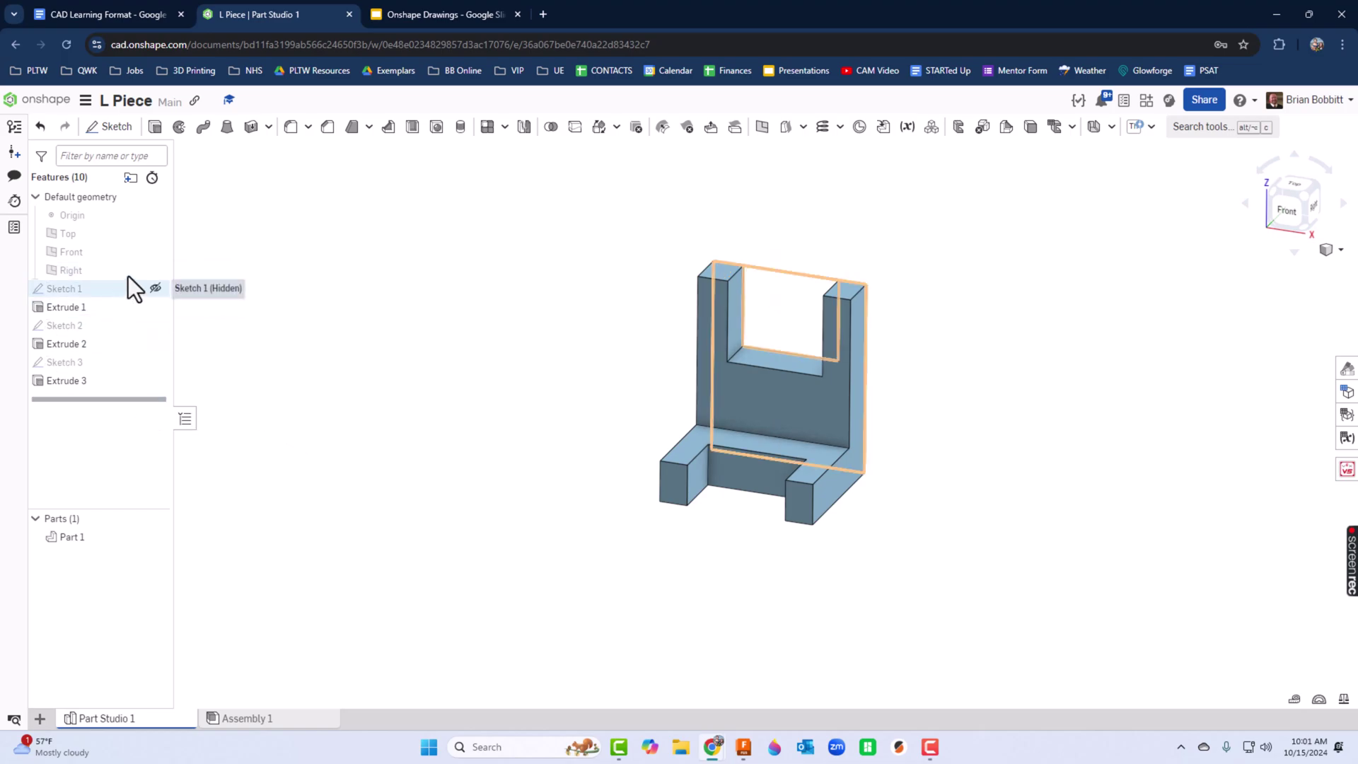
Show the Right and Front default planes again
click(155, 270)
click(157, 252)
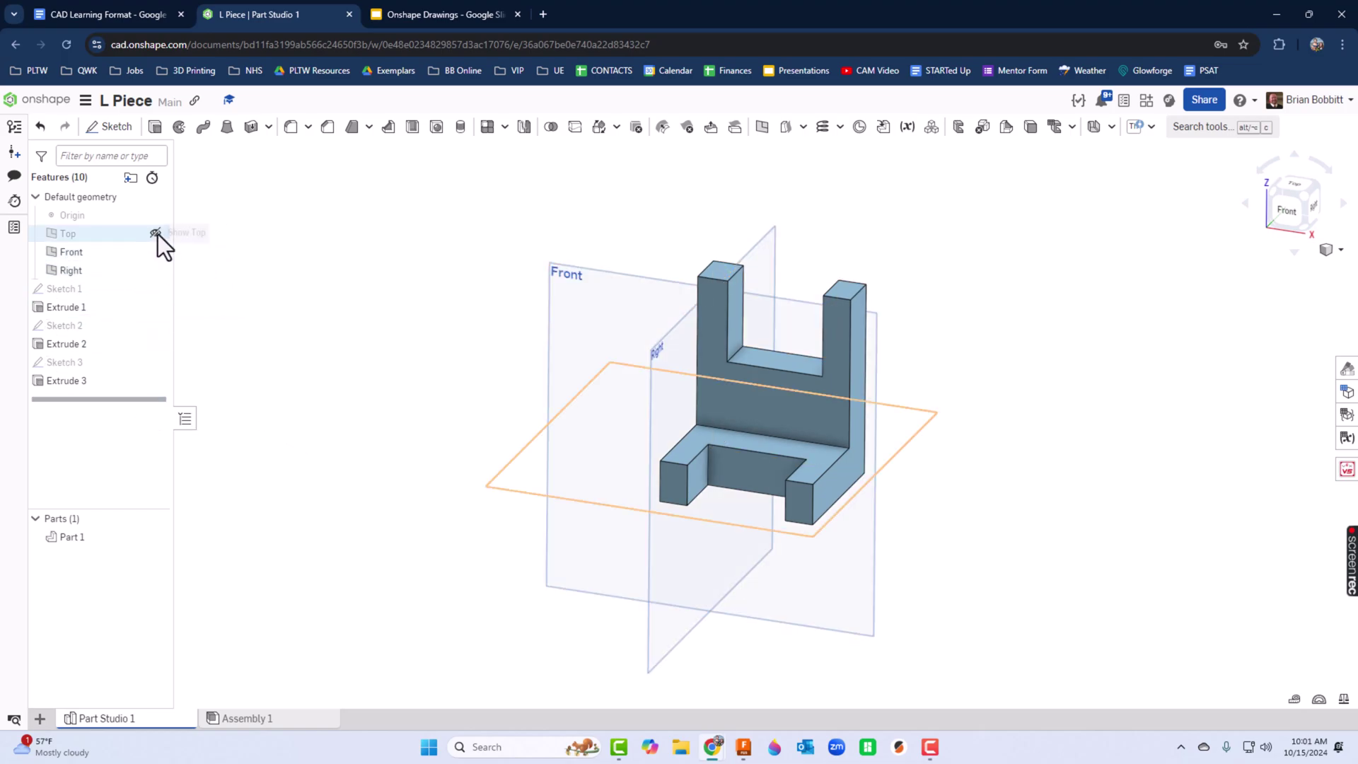